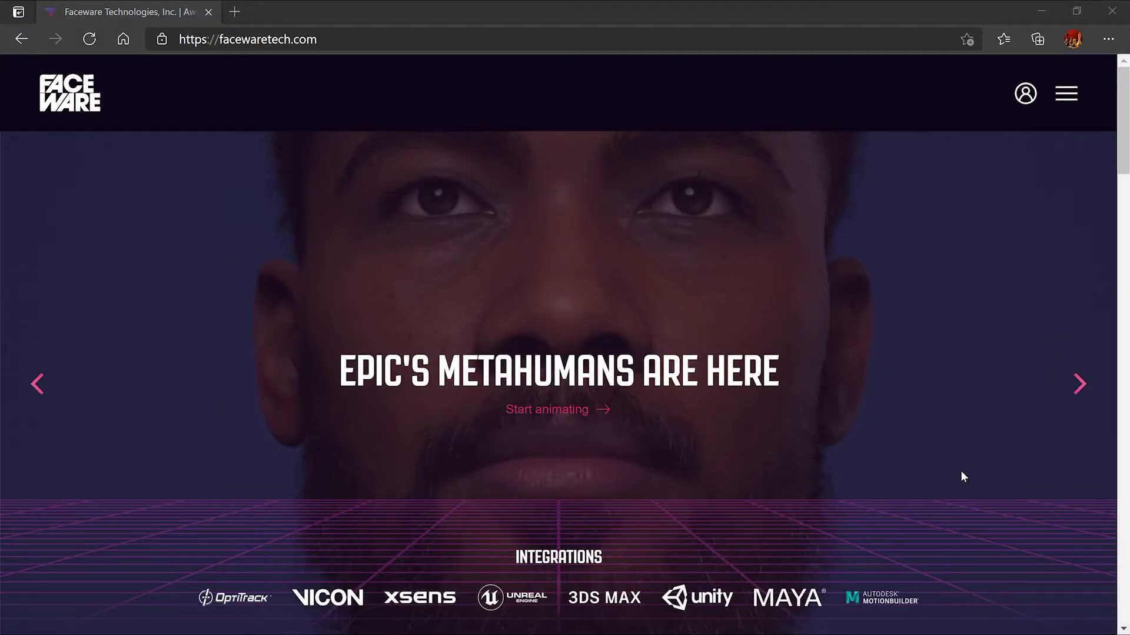
# Go from the MetaHumans support article to the Faceware Studio Personal Learning Edition store page.
pyautogui.click(553, 411)
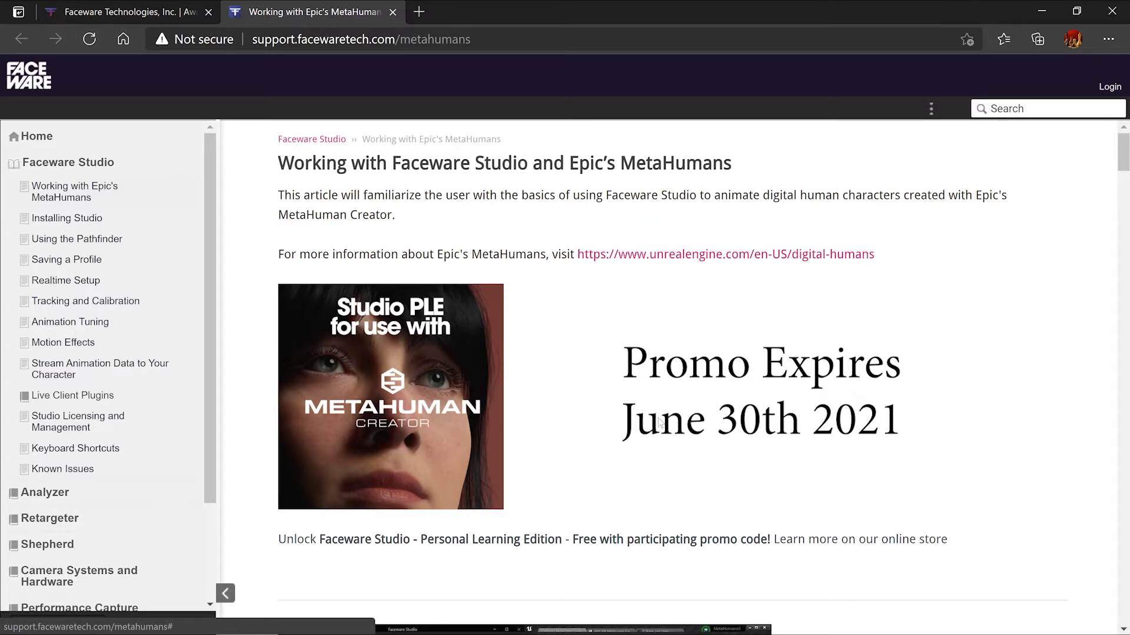
pyautogui.scroll(-1, 660, 422)
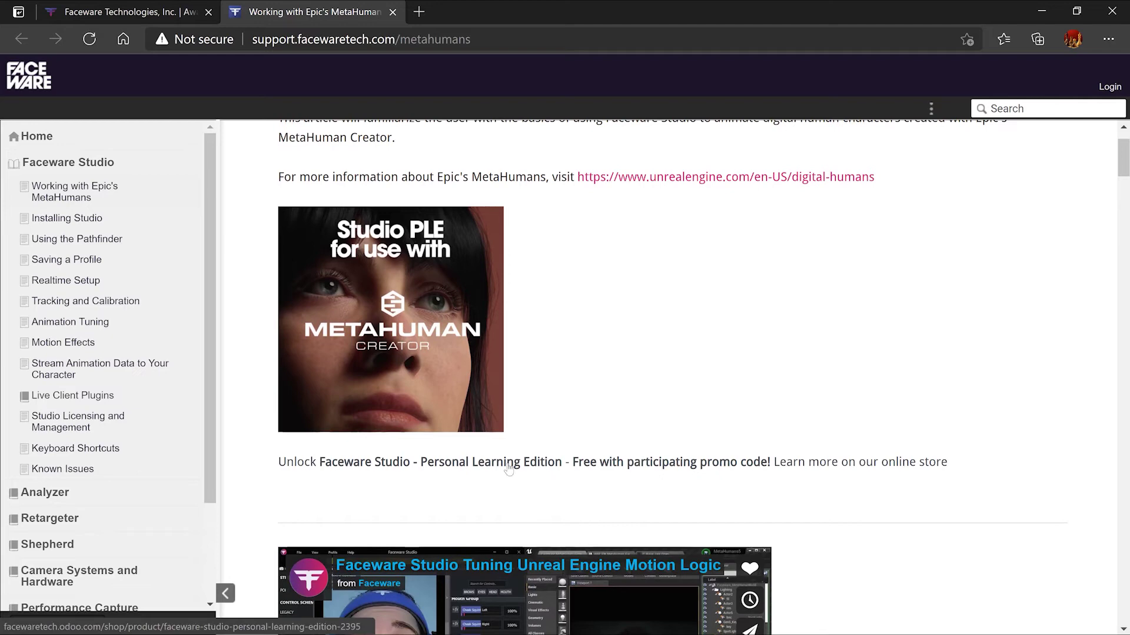
pyautogui.click(518, 469)
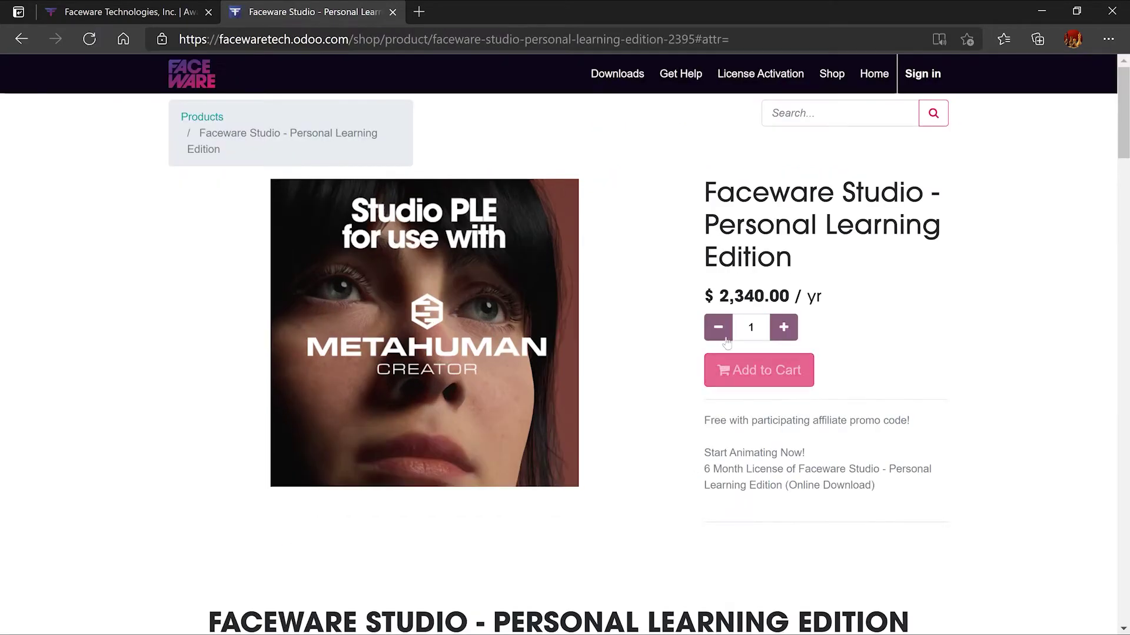
# Add the Personal Learning Edition to the cart and apply promo code FWOLVES.
pyautogui.click(746, 382)
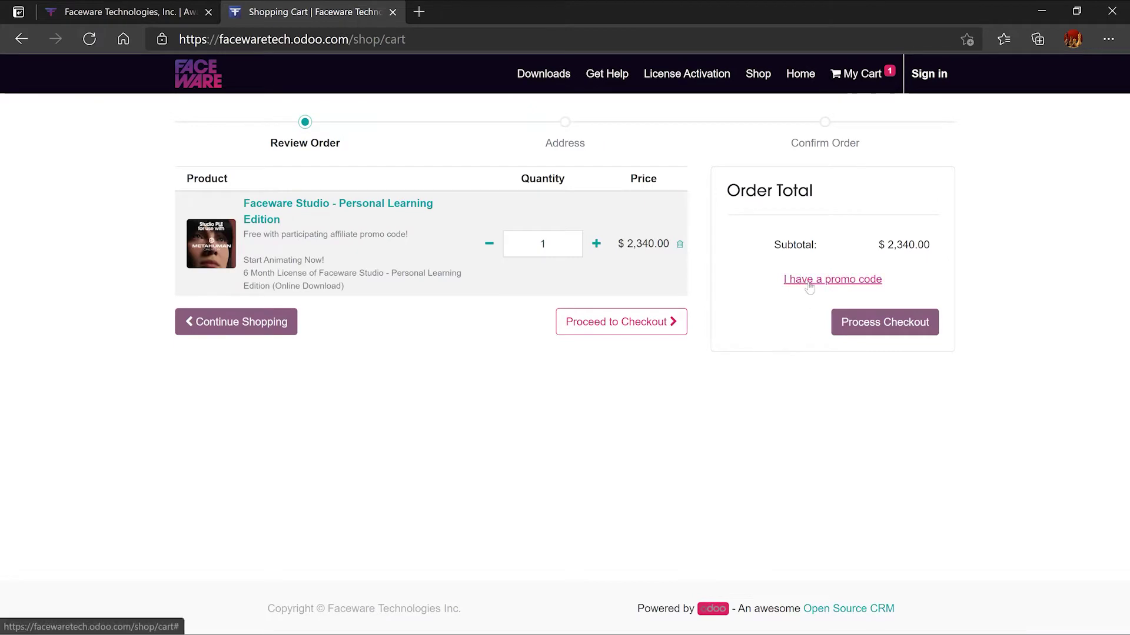
pyautogui.click(809, 280)
pyautogui.write('FWOLVES')
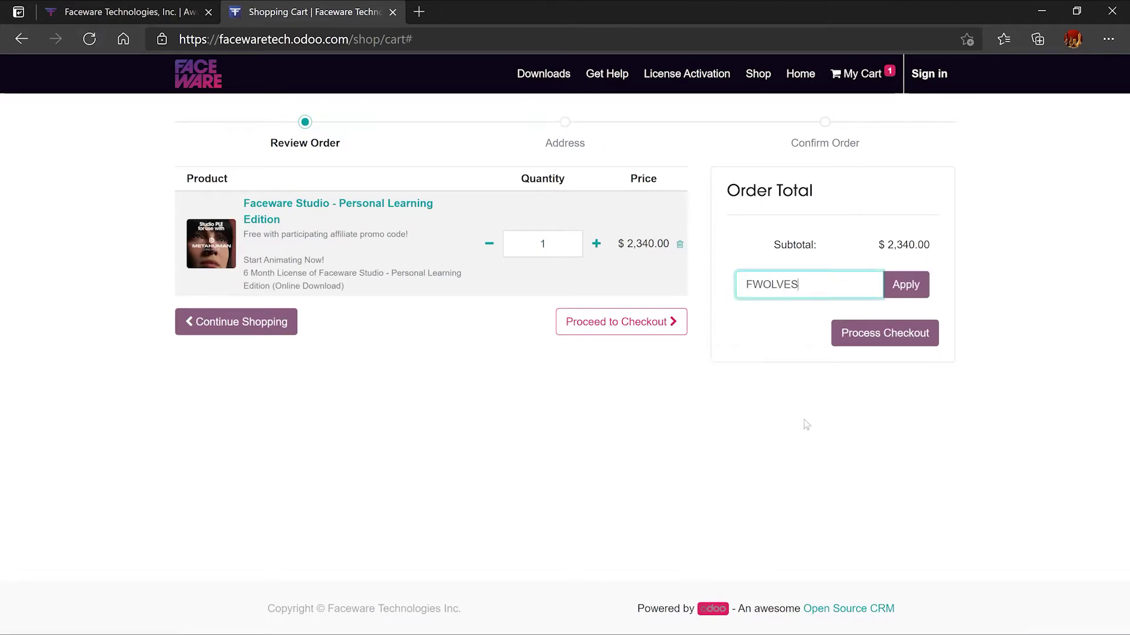
pyautogui.click(906, 285)
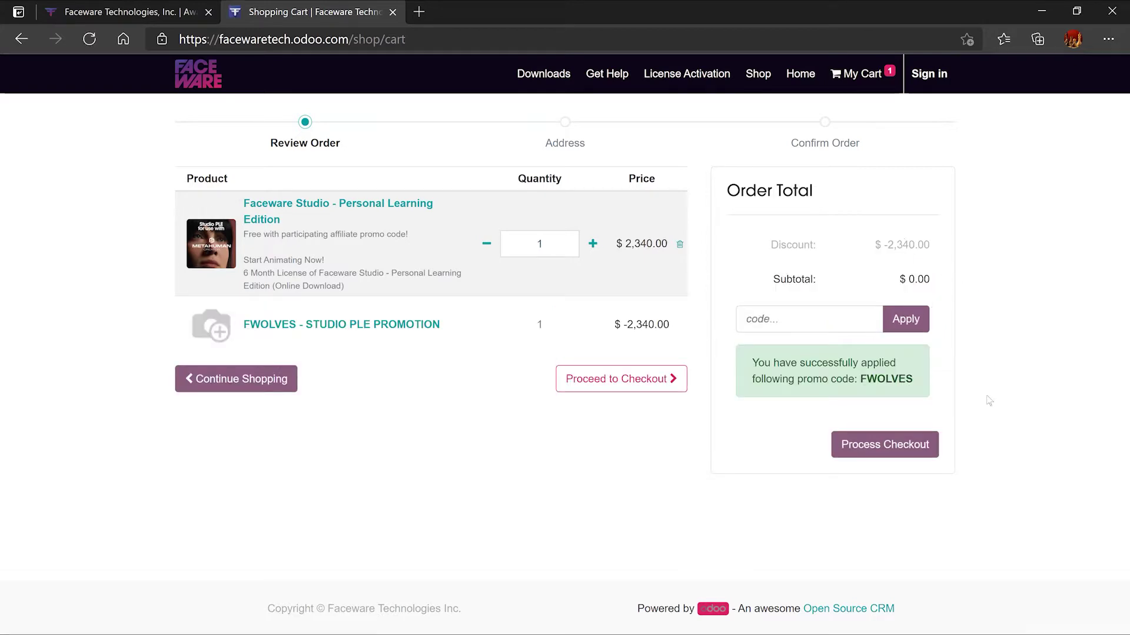
# Check out the free order, sign in to the Faceware user portal, and view software downloads.
pyautogui.click(886, 446)
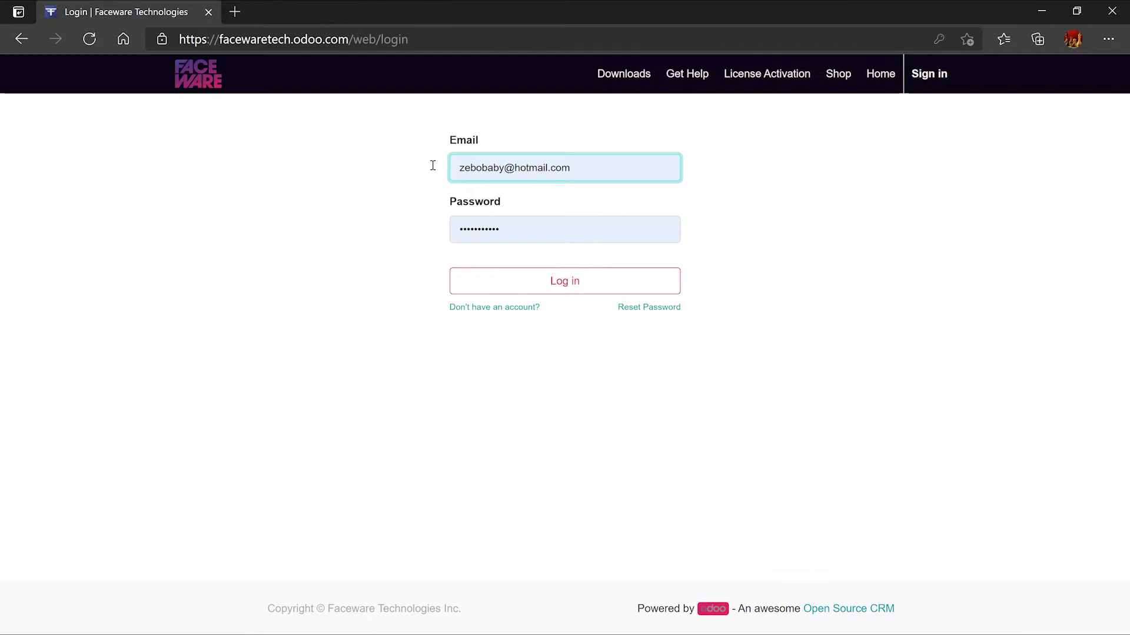
pyautogui.click(580, 289)
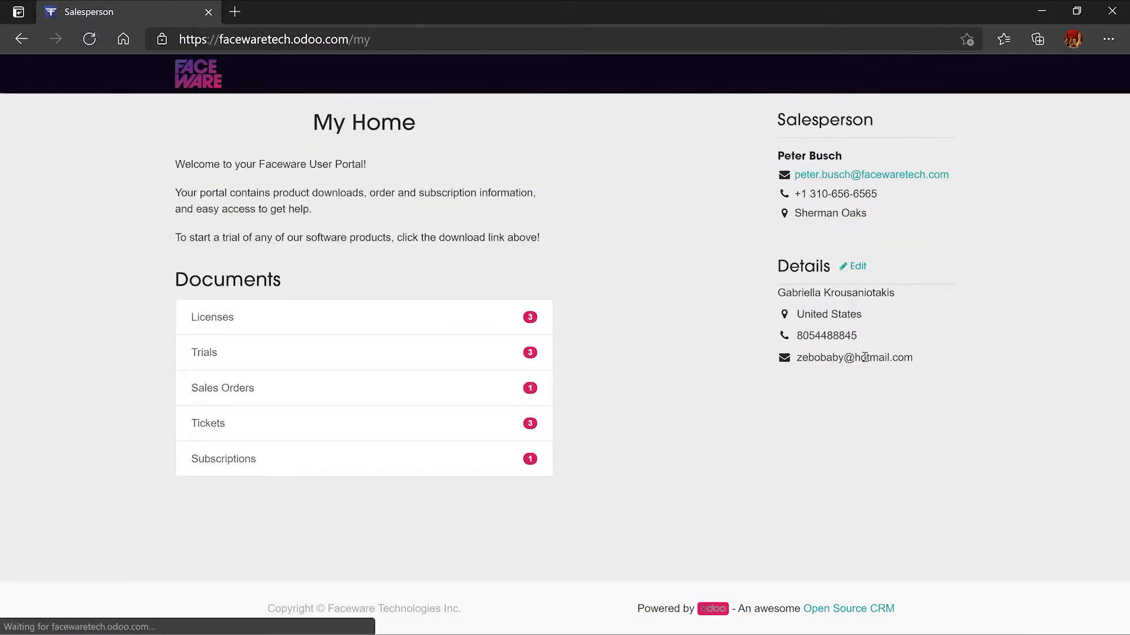
pyautogui.click(504, 74)
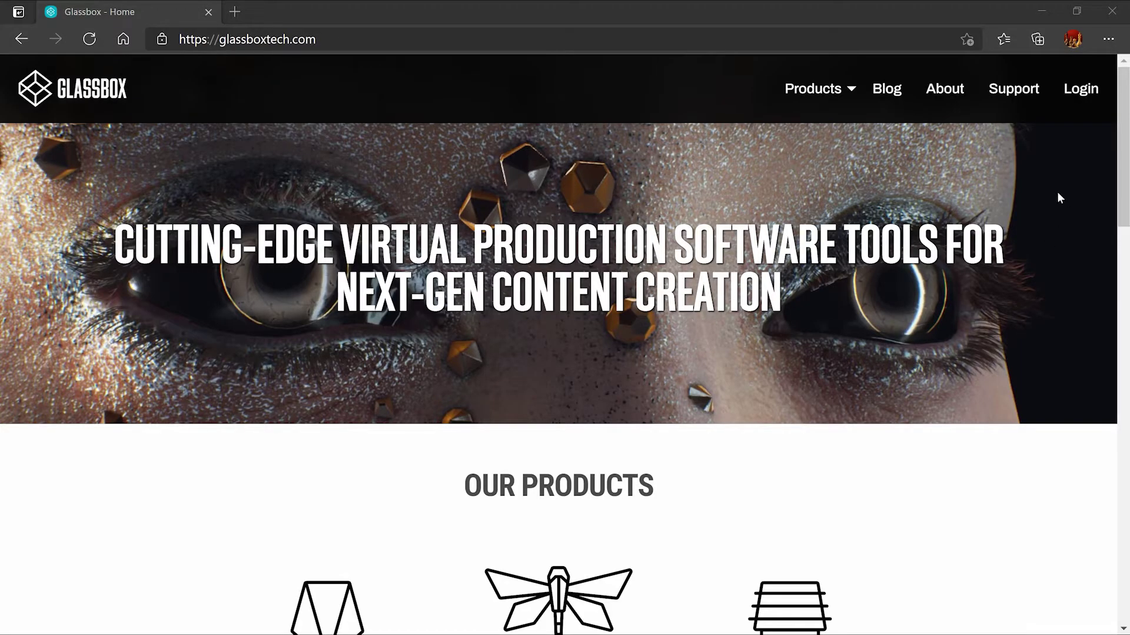
# Sign in to the Glassbox account and go to the Live Client product page.
pyautogui.click(1081, 92)
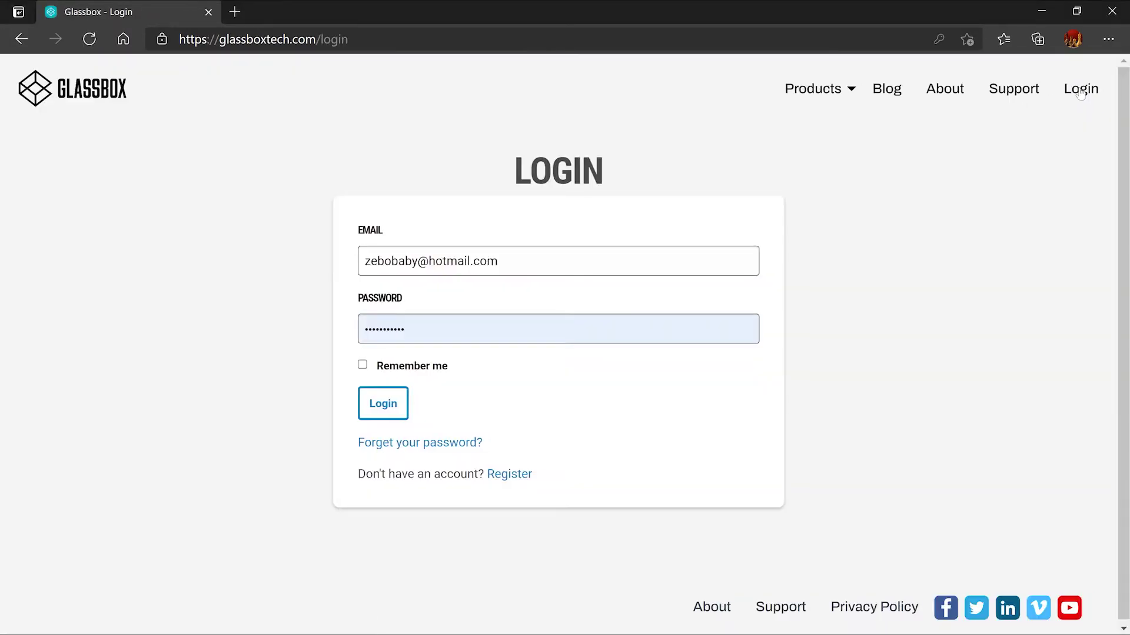
pyautogui.click(383, 406)
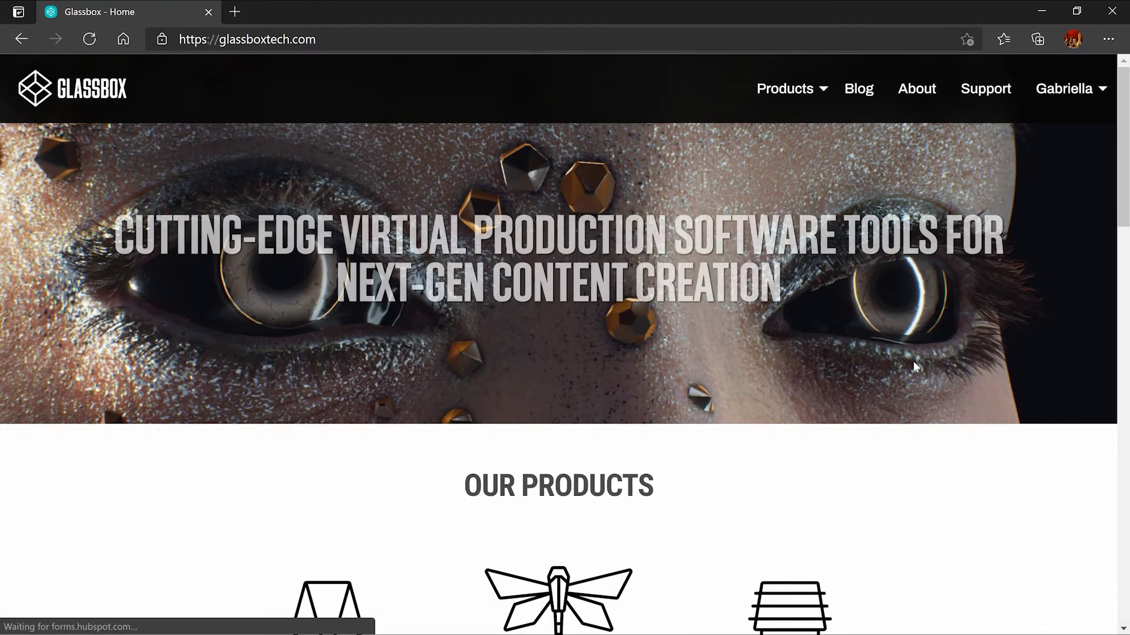
pyautogui.moveTo(820, 91)
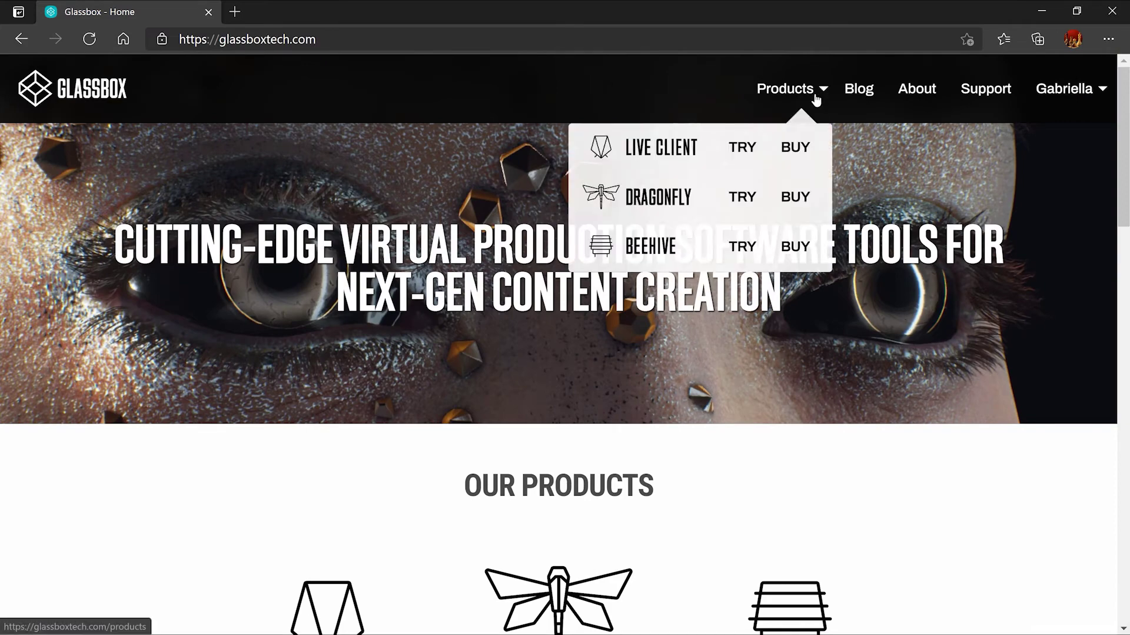
pyautogui.click(685, 144)
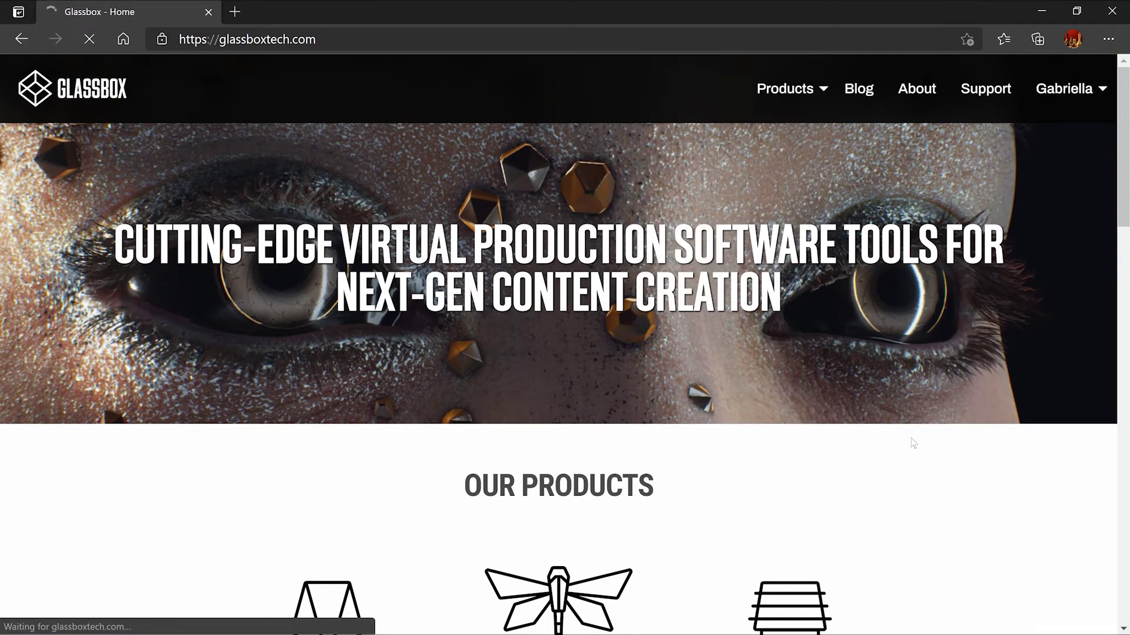
# Review the Live Client downloads, then request the Live Client free trial.
pyautogui.scroll(-3, 908, 439)
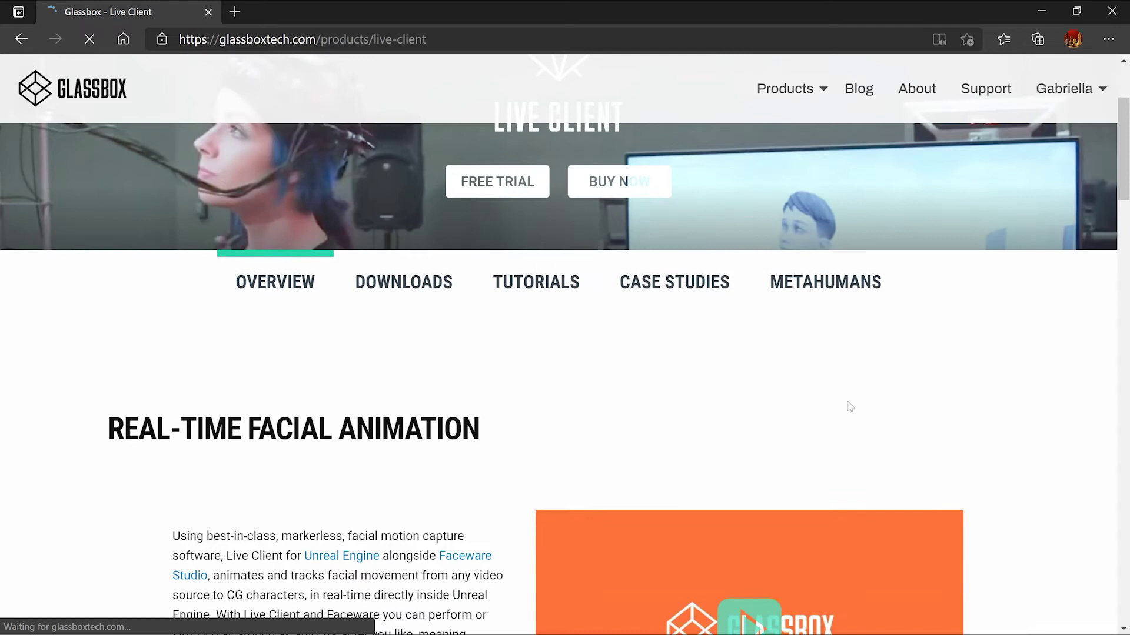
pyautogui.click(427, 287)
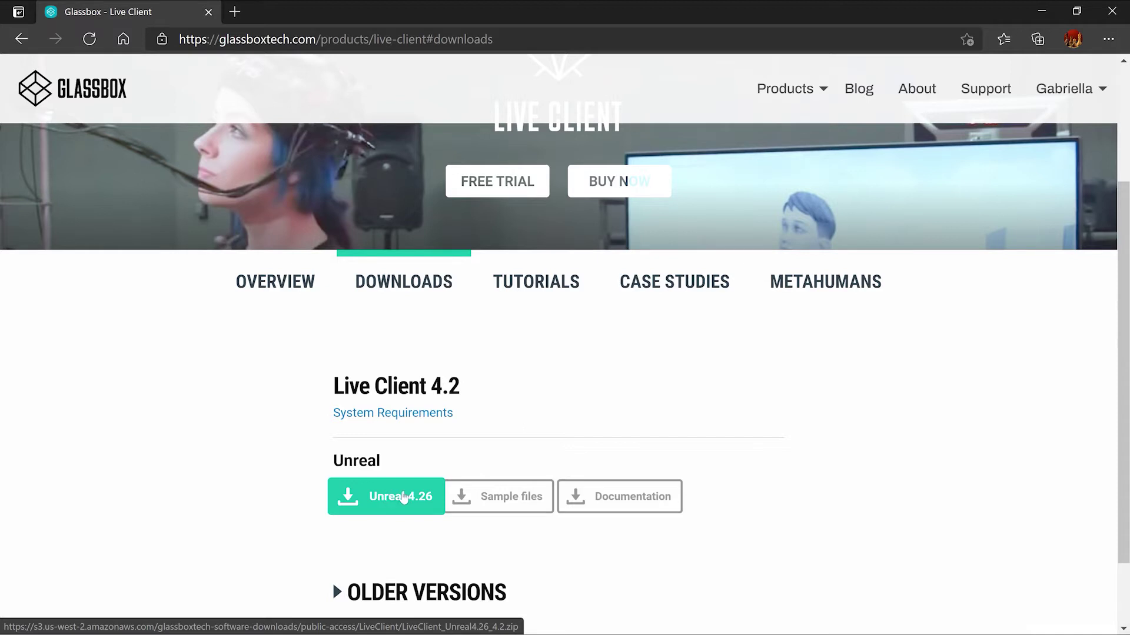
pyautogui.scroll(2, 849, 378)
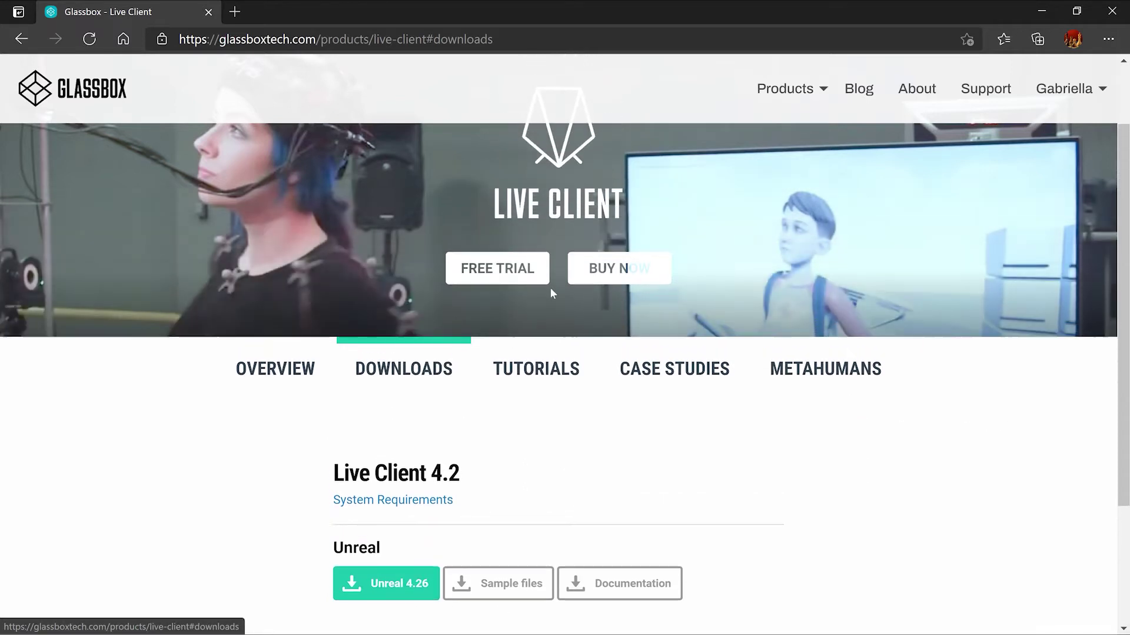
pyautogui.click(498, 270)
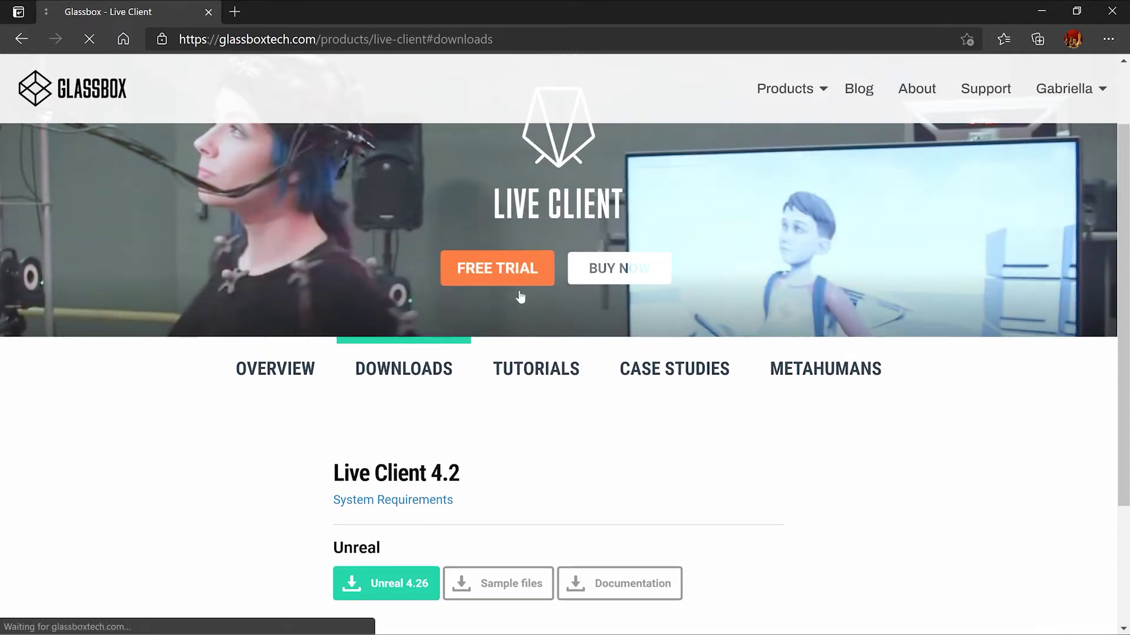
# Download the 'MetaHuman blueprint package' from the Get Started part of the METAHUMANS tab.
pyautogui.hotkey('alt', 'Left')
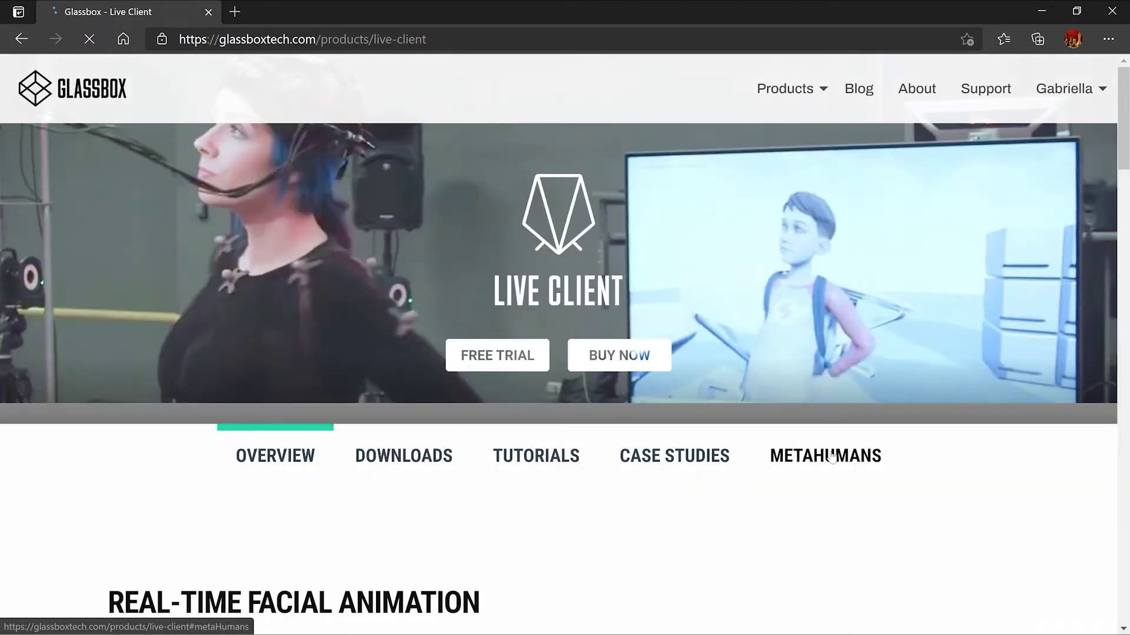
pyautogui.click(830, 456)
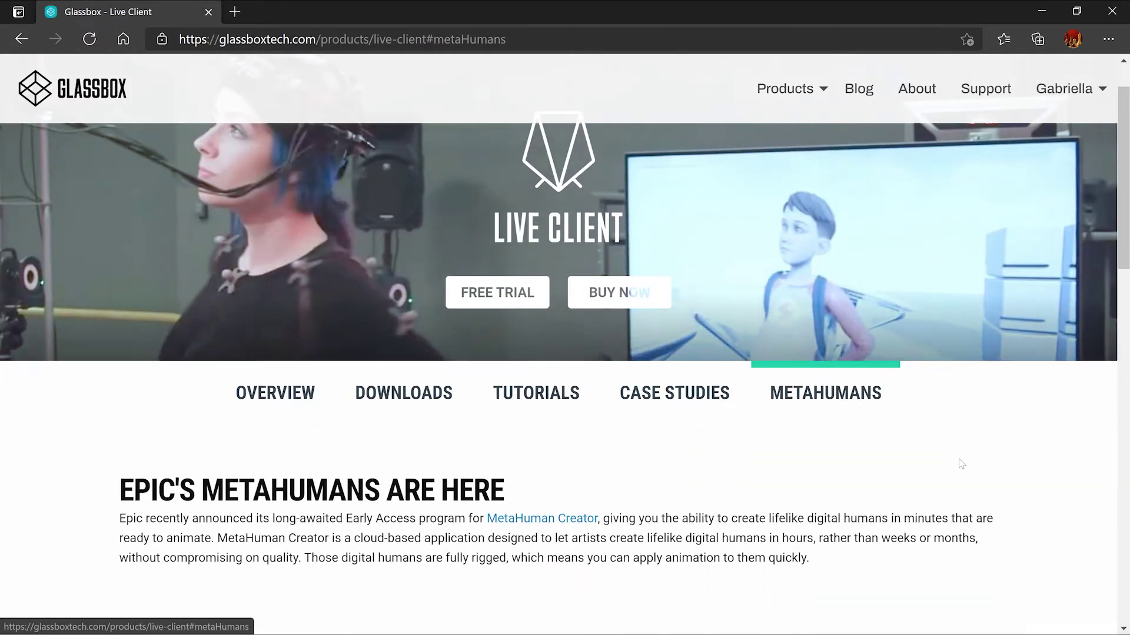
pyautogui.scroll(-5, 959, 459)
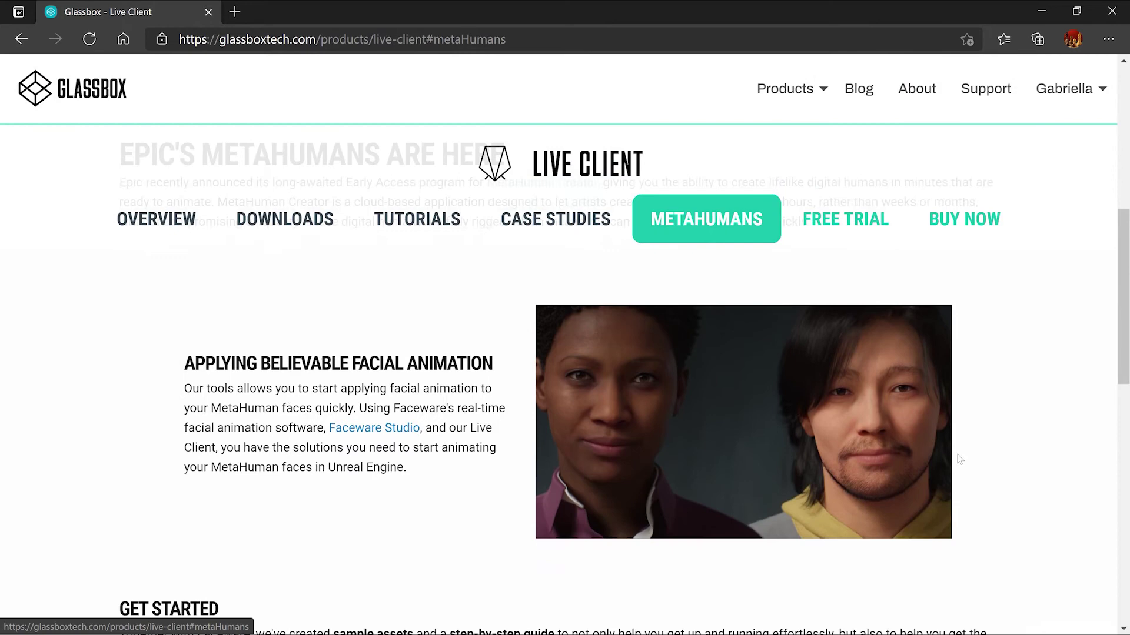
pyautogui.scroll(-2, 959, 459)
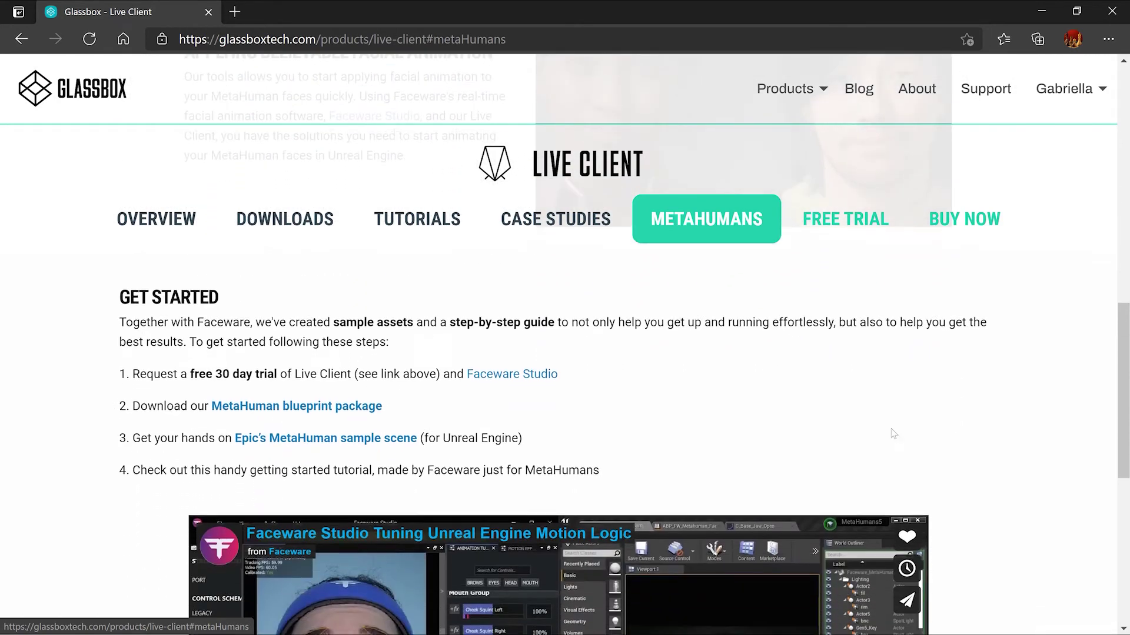
pyautogui.click(317, 405)
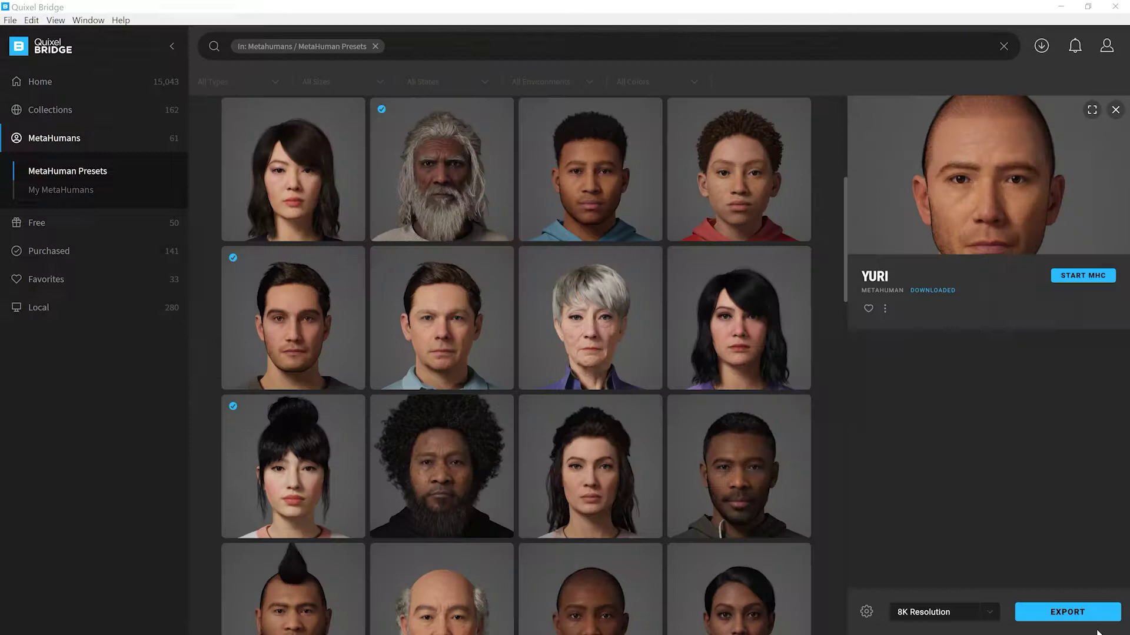
# Export the Yuri MetaHuman, then the Ettore MetaHuman, from Quixel Bridge to Unreal Engine.
pyautogui.click(1093, 613)
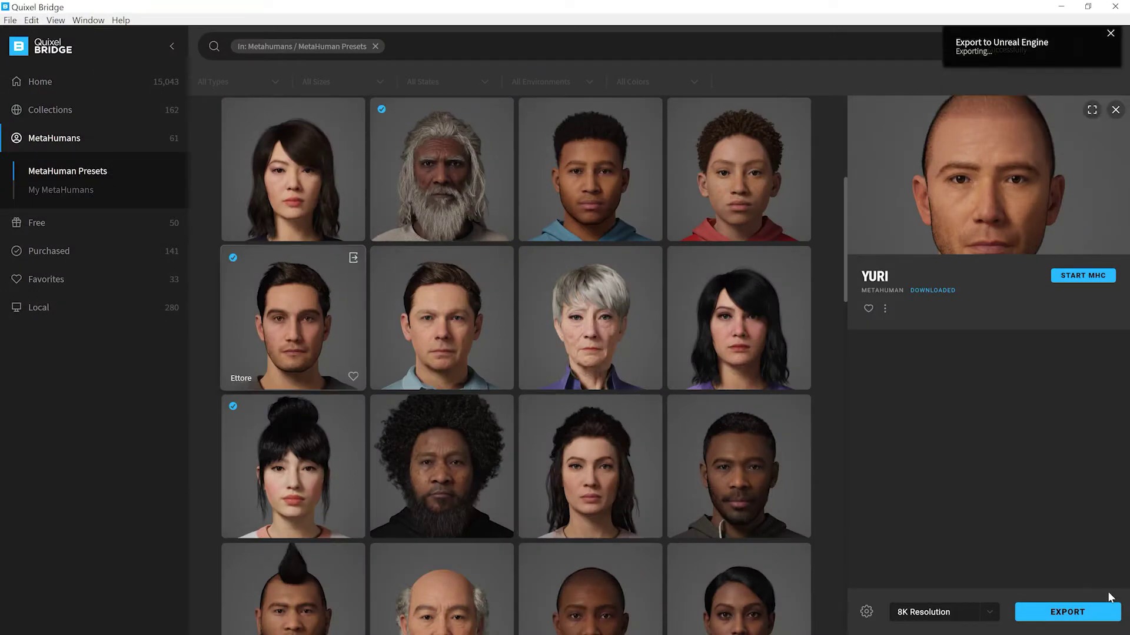
pyautogui.click(1088, 613)
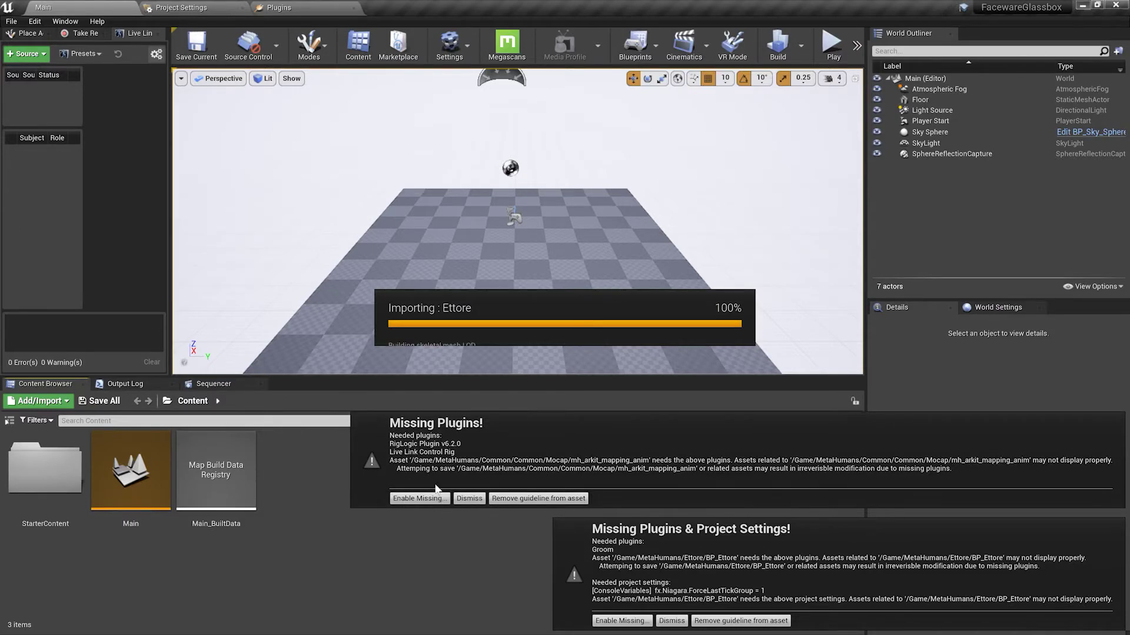
# Enable the missing mocap, Groom and face-mesh plugins and project settings, then save the Main map.
pyautogui.click(419, 498)
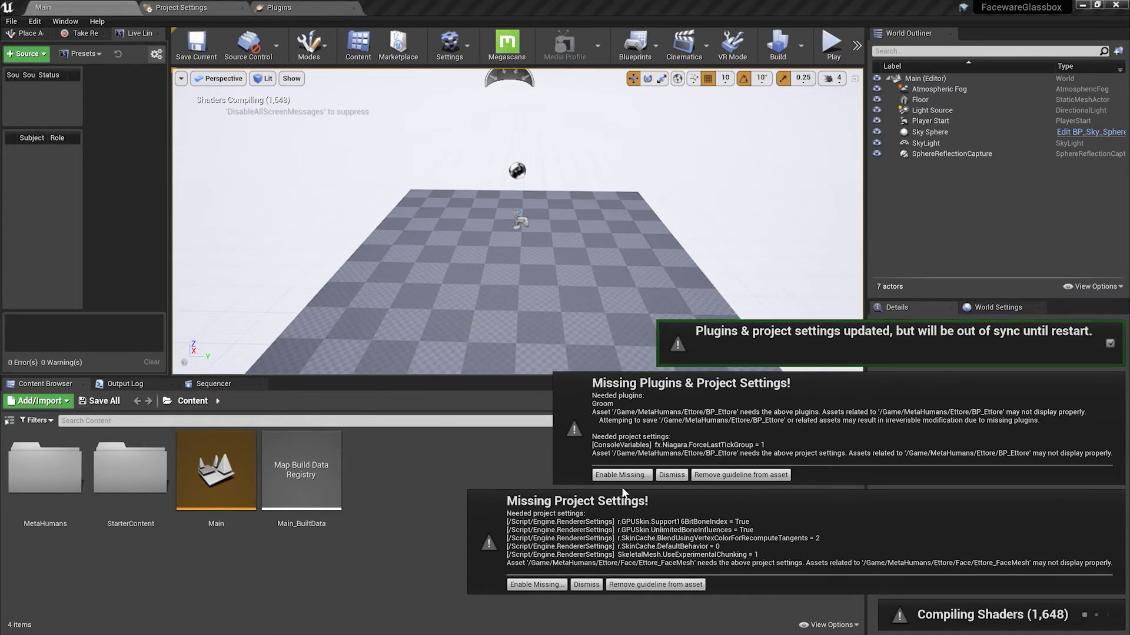
pyautogui.click(614, 473)
pyautogui.click(537, 584)
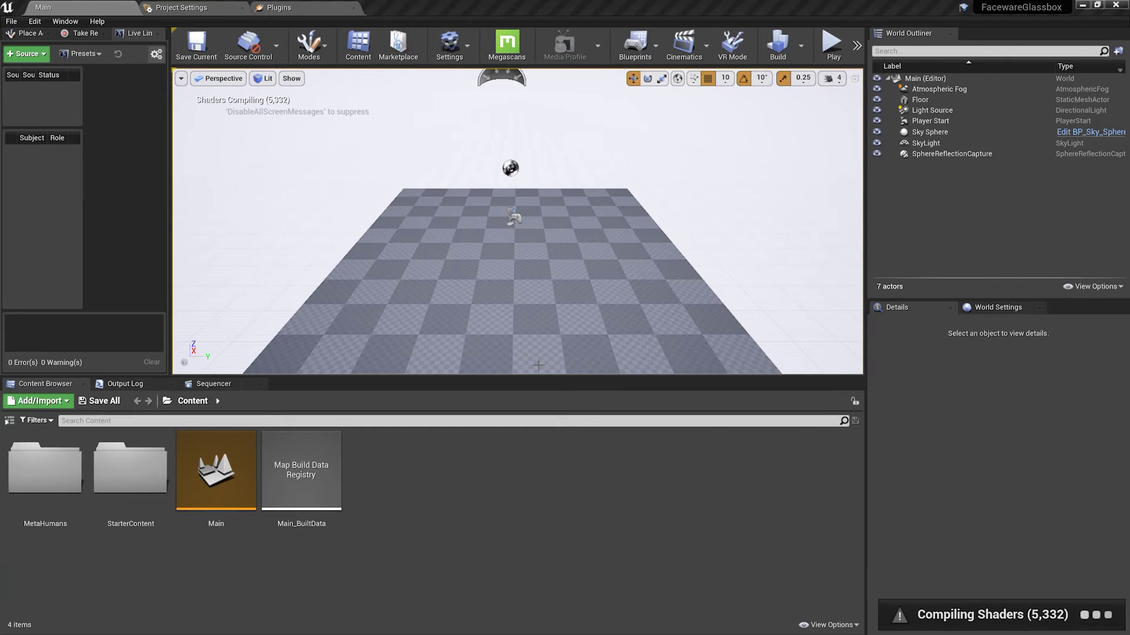
pyautogui.click(196, 40)
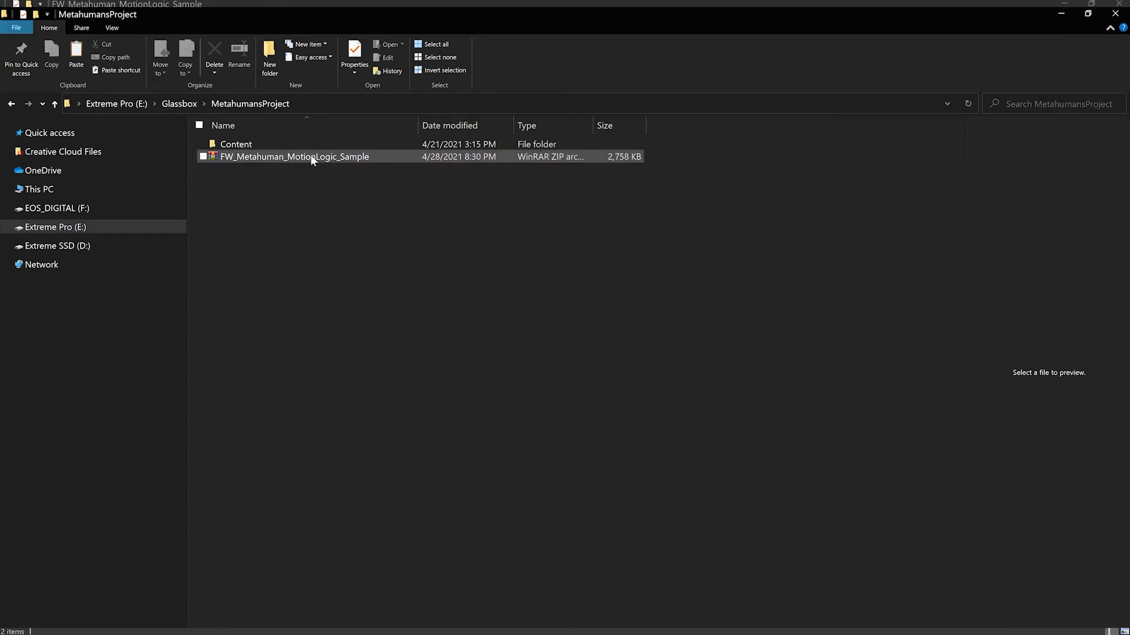
# Confirm the sample's Content folder holds MotionLogic, then return to the MetahumansProject folder.
pyautogui.doubleClick(247, 146)
pyautogui.doubleClick(245, 145)
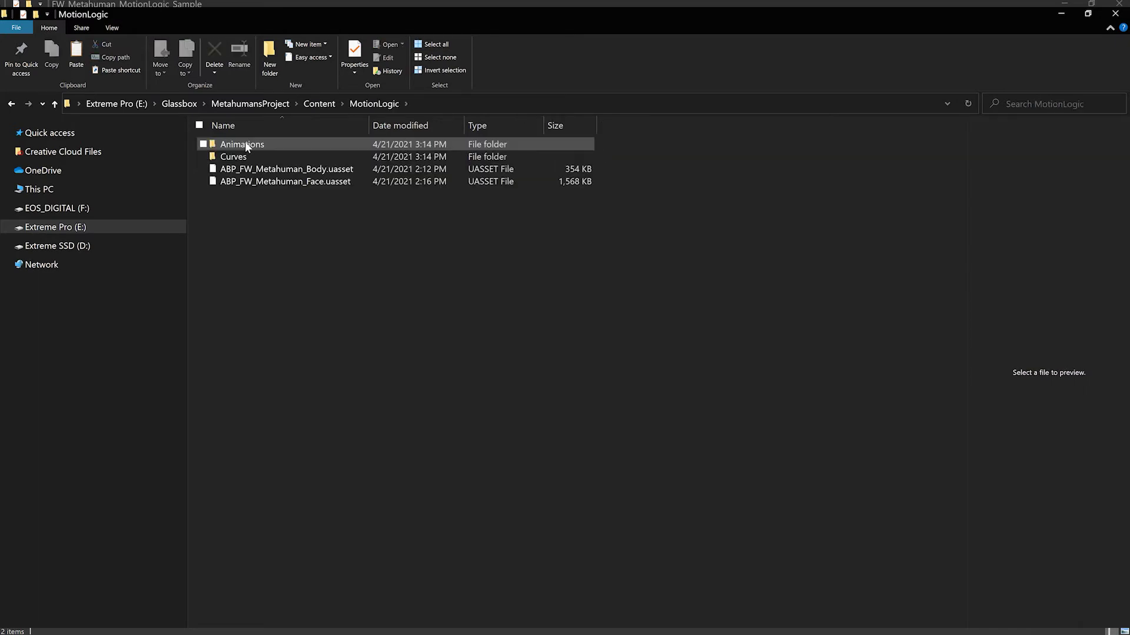
pyautogui.click(12, 104)
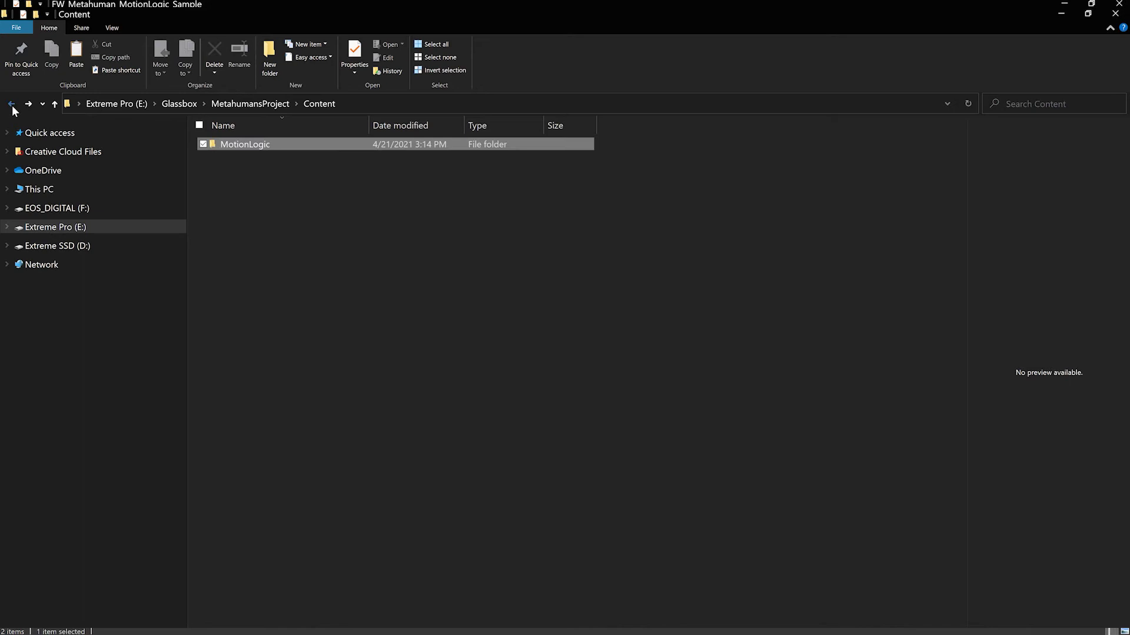
pyautogui.click(12, 104)
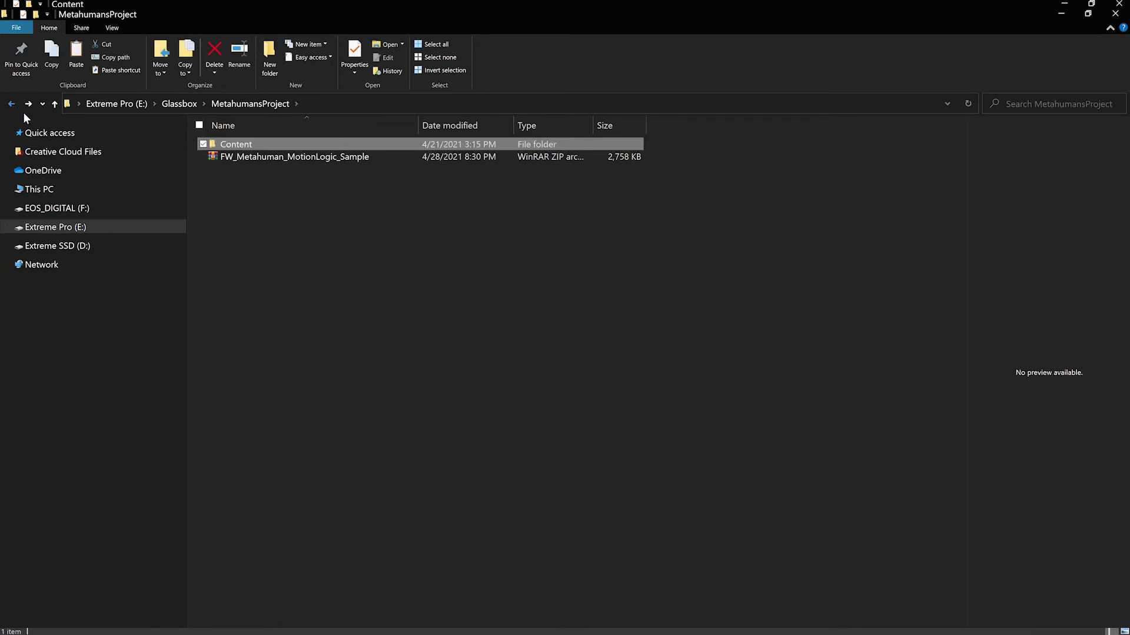
# Copy the Content folder and paste it into the FacewareGlassbox project folder.
pyautogui.rightClick(422, 146)
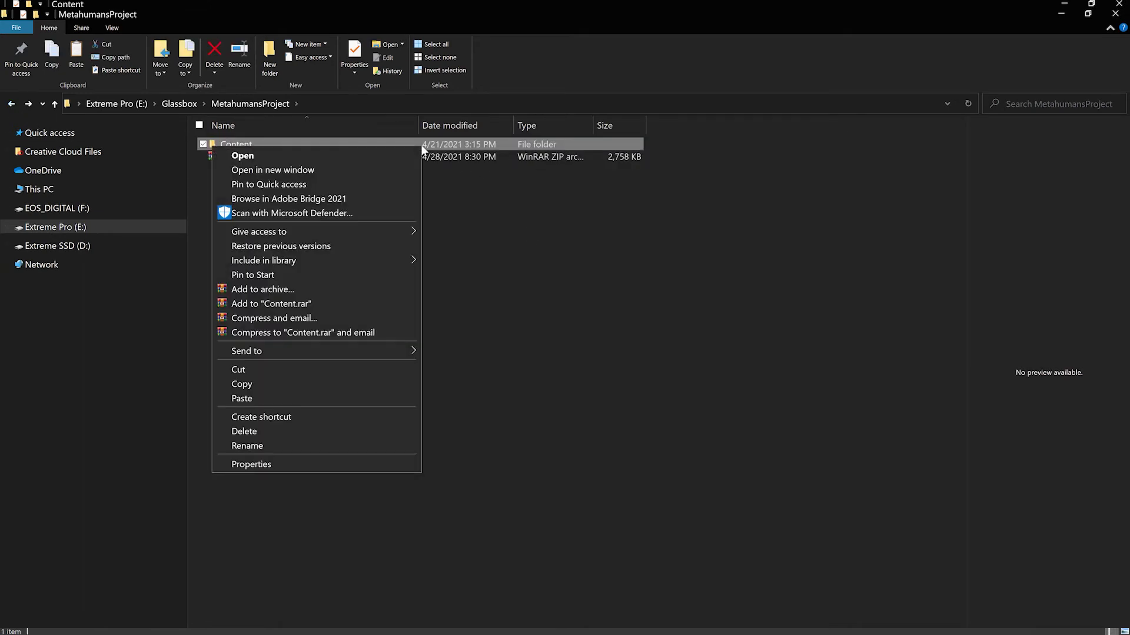
pyautogui.click(350, 383)
pyautogui.rightClick(385, 311)
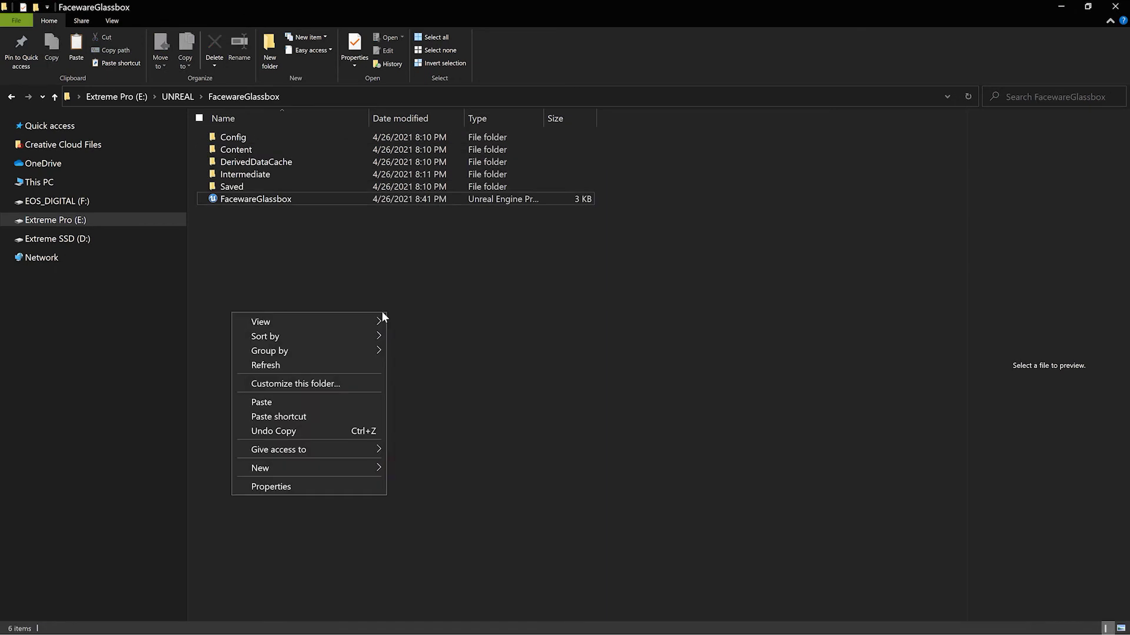
pyautogui.click(299, 399)
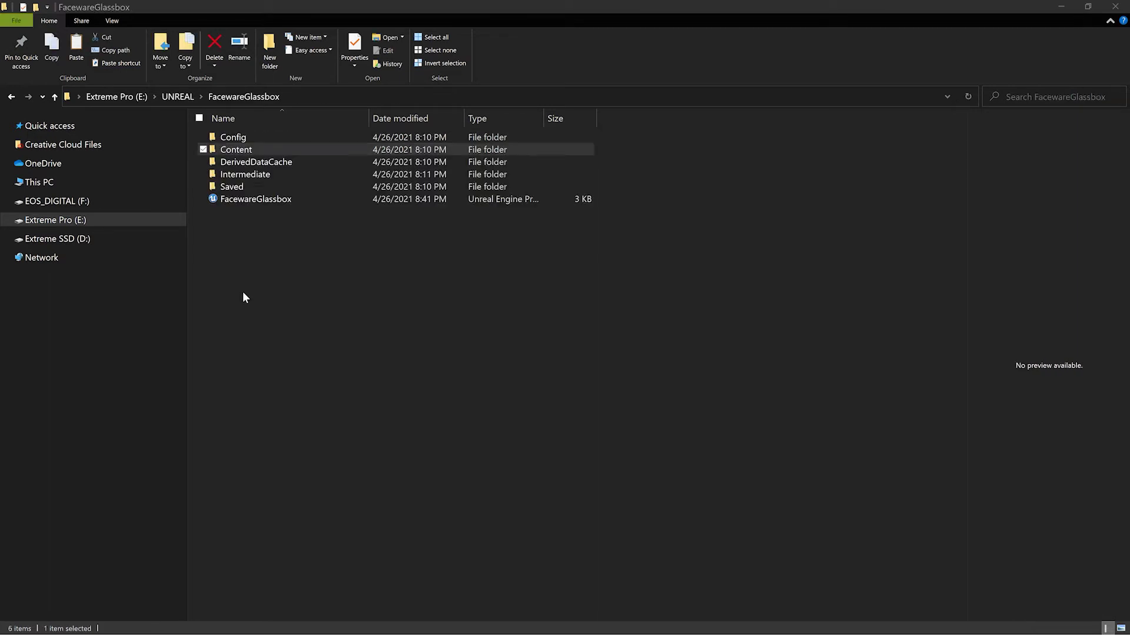
pyautogui.rightClick(243, 293)
# Create a new folder named Plugins in the FacewareGlassbox project.
pyautogui.moveTo(224, 449)
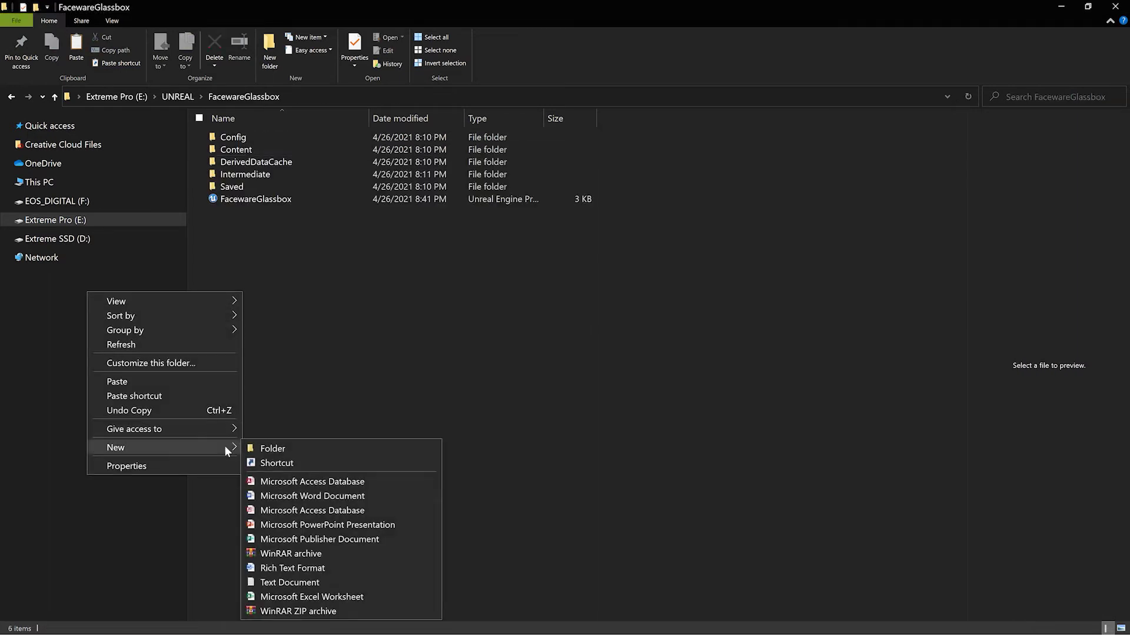
pyautogui.click(276, 449)
pyautogui.write('P')
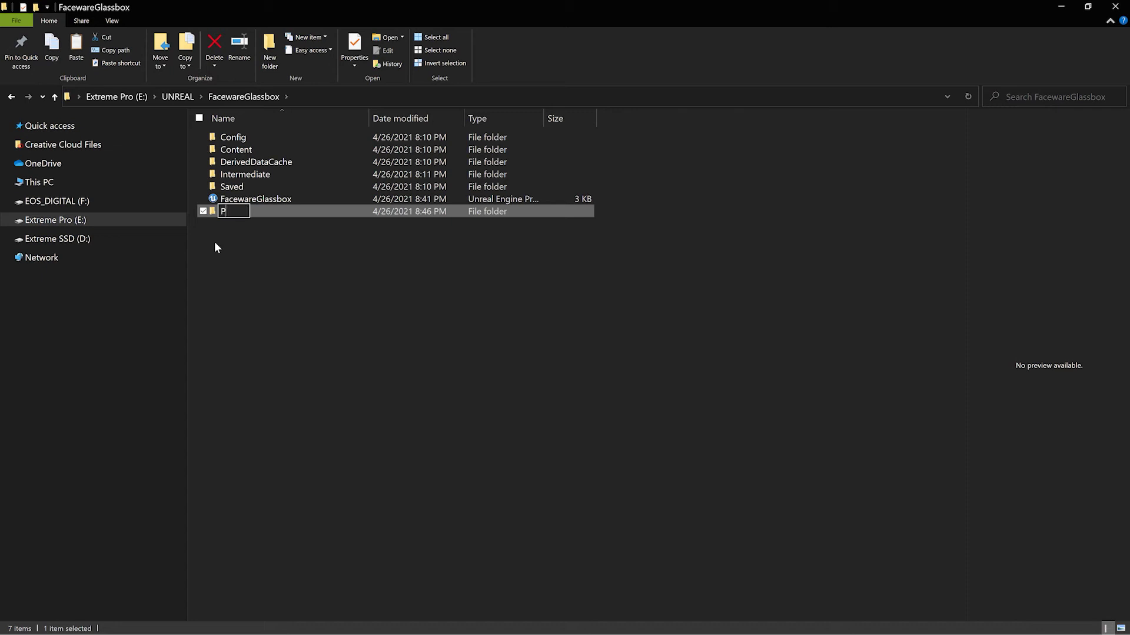
pyautogui.write('lugins')
pyautogui.press('Return')
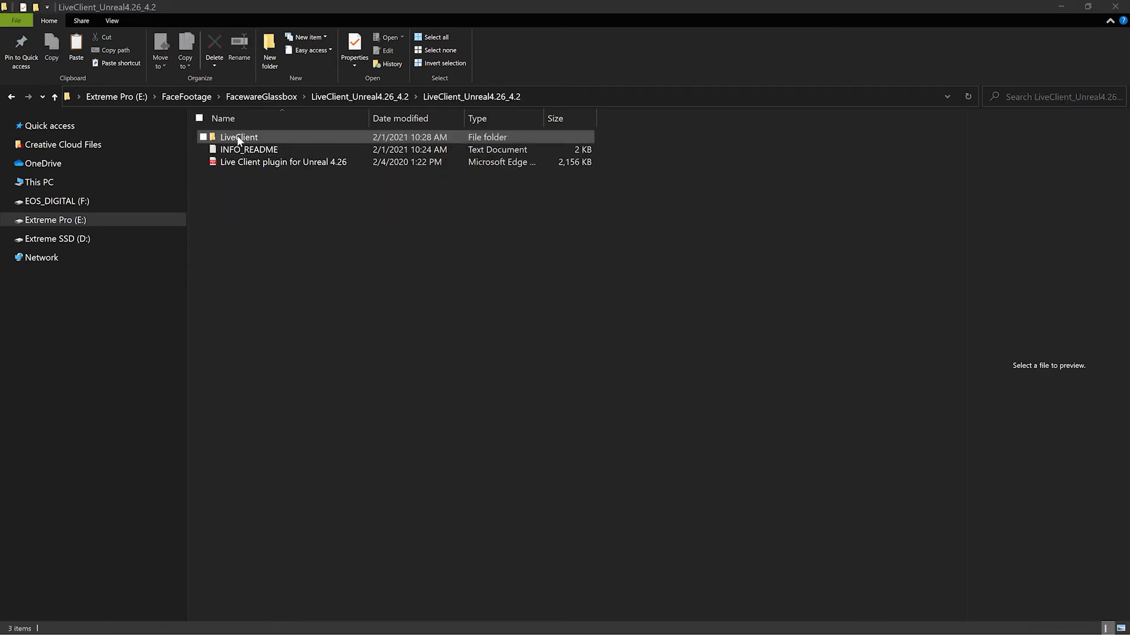
# Copy the LiveClient folder into Plugins, then return to the FacewareGlassbox folder.
pyautogui.rightClick(238, 138)
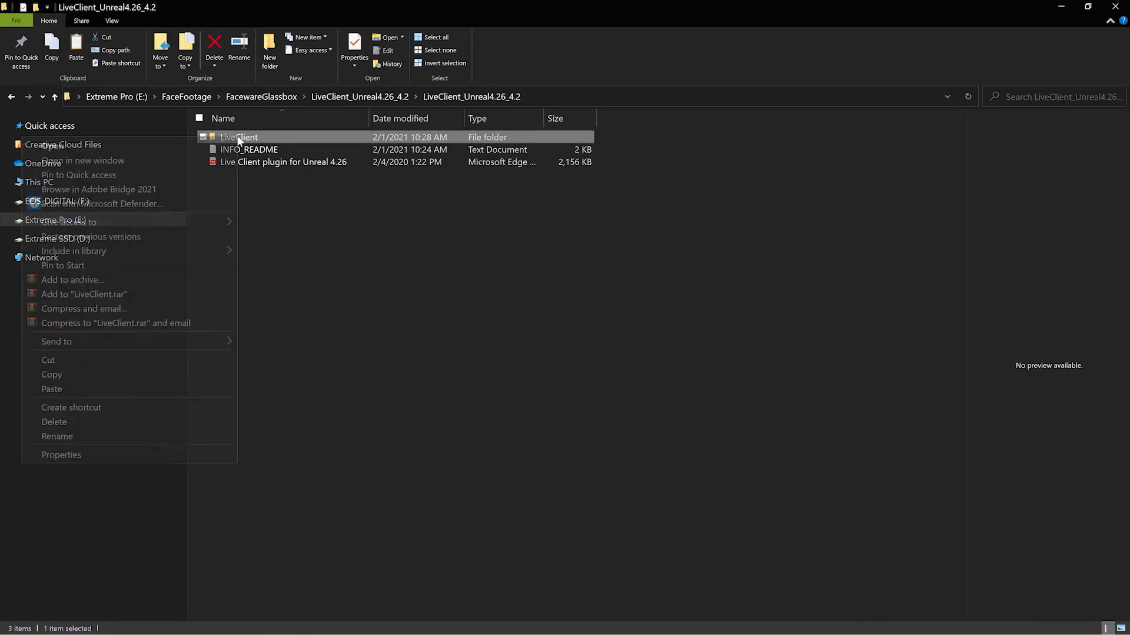
pyautogui.click(140, 374)
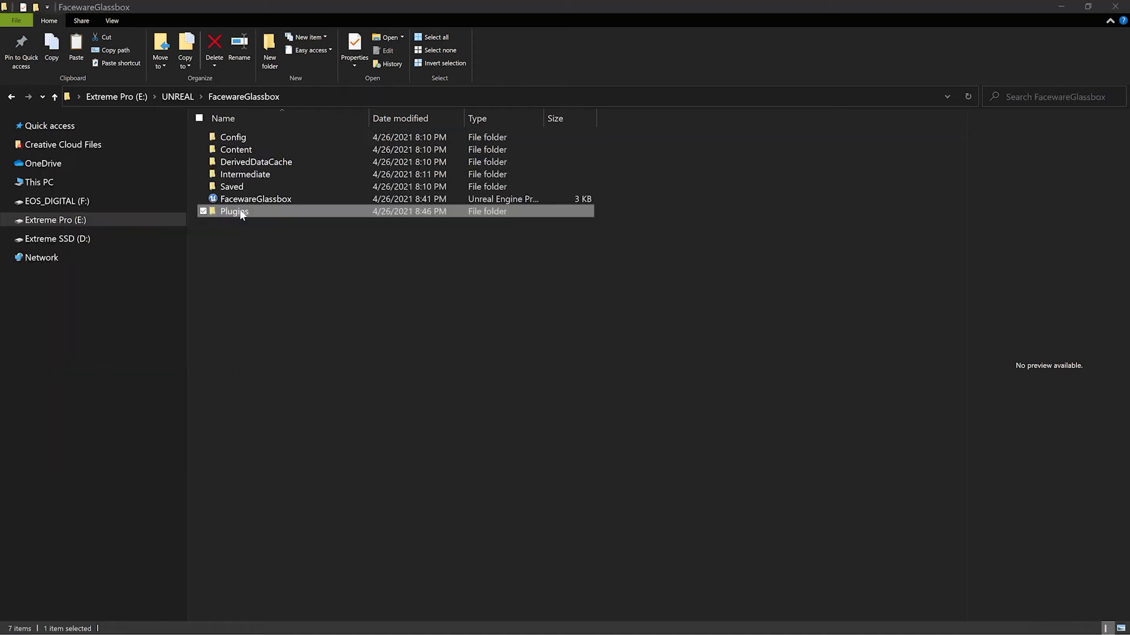
pyautogui.doubleClick(239, 211)
pyautogui.rightClick(239, 210)
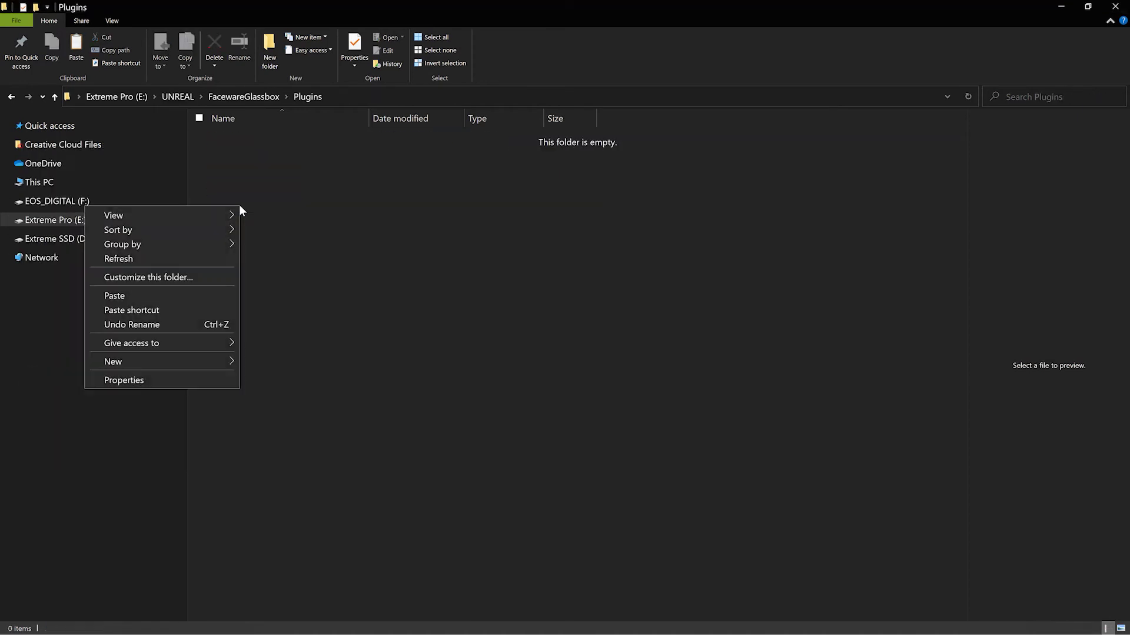
pyautogui.click(181, 295)
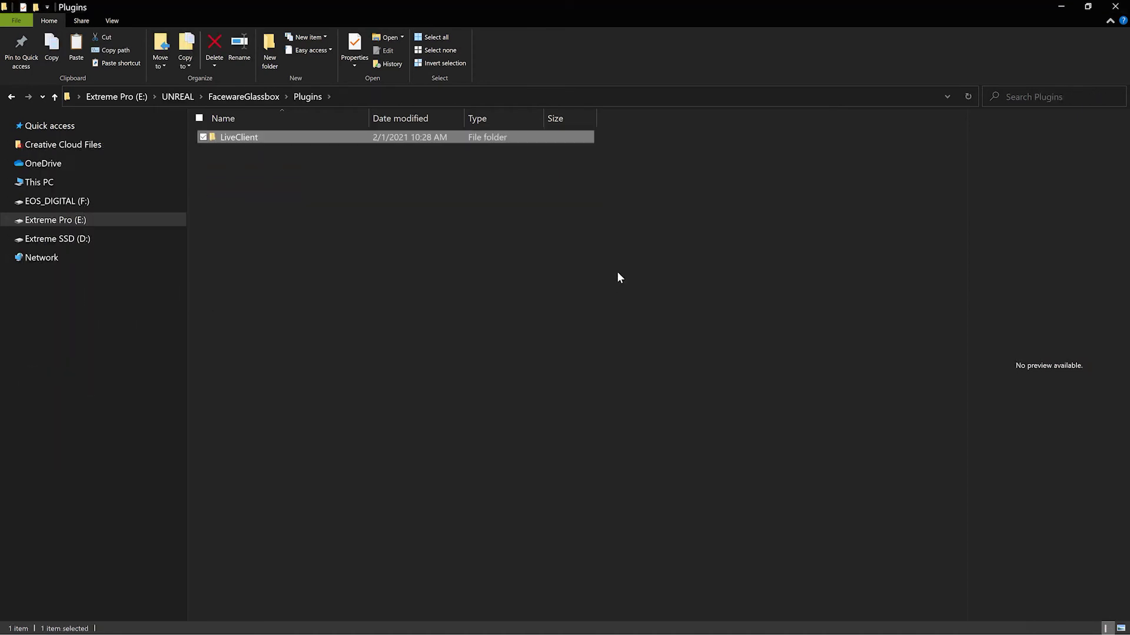
pyautogui.hotkey('alt', 'Left')
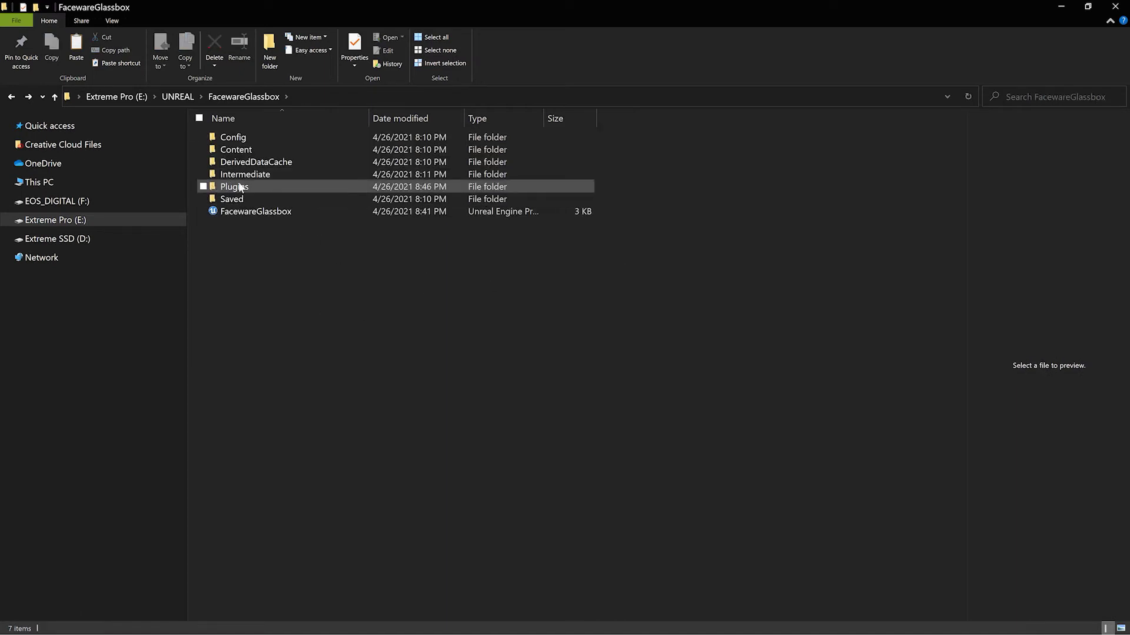
# Launch FacewareGlassbox.uproject, paste the activation key to license Live Client, and open MetaHumans.
pyautogui.click(254, 213)
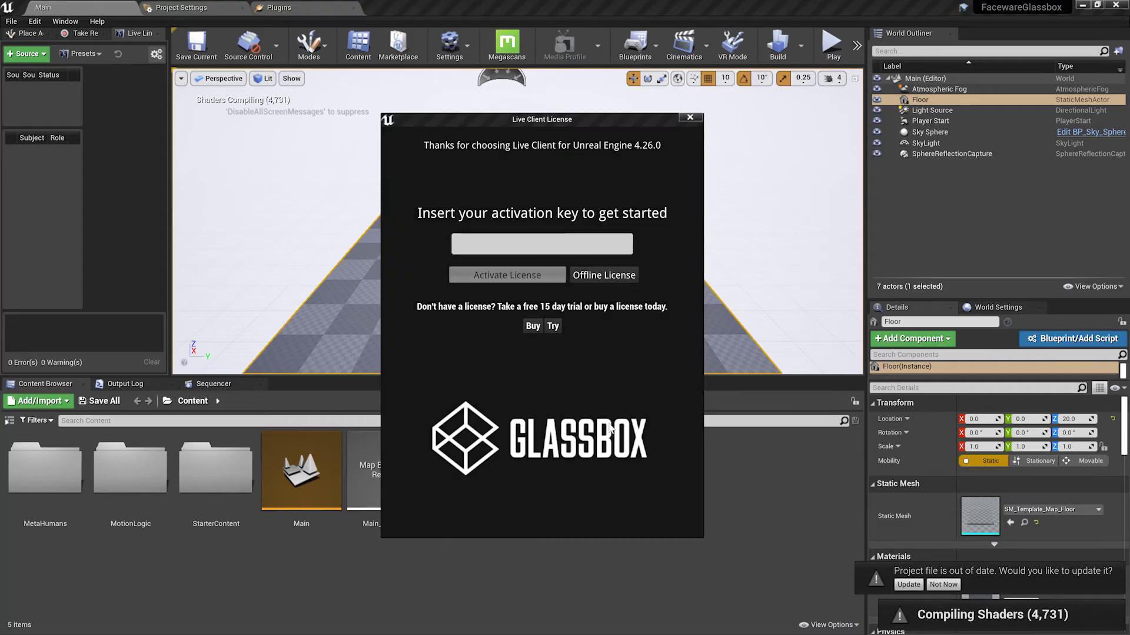
pyautogui.rightClick(522, 246)
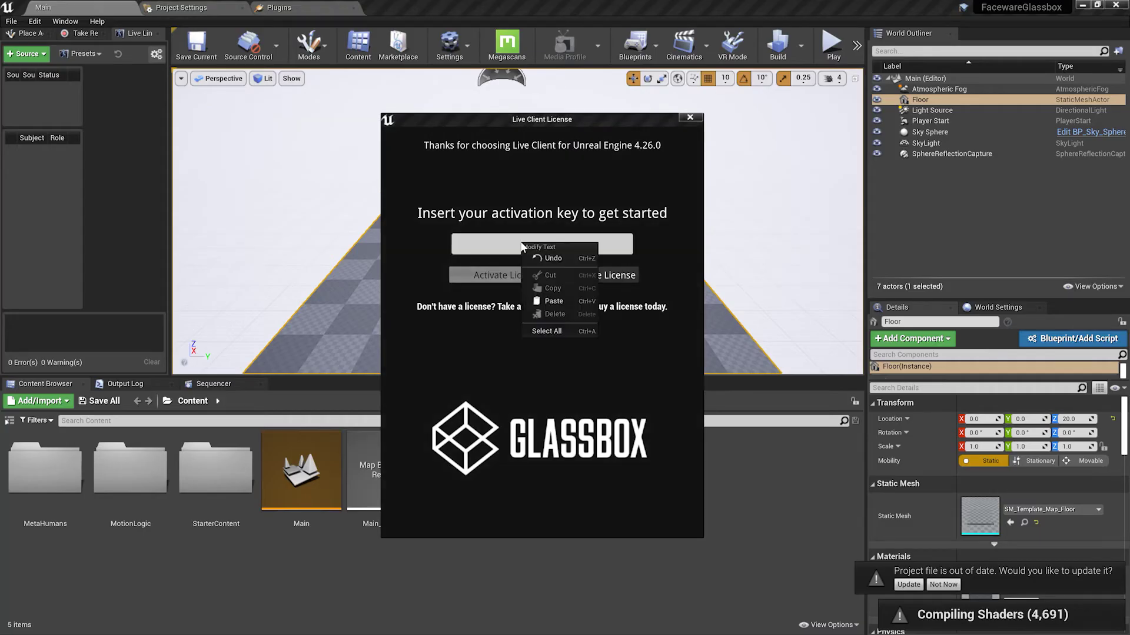
pyautogui.click(548, 302)
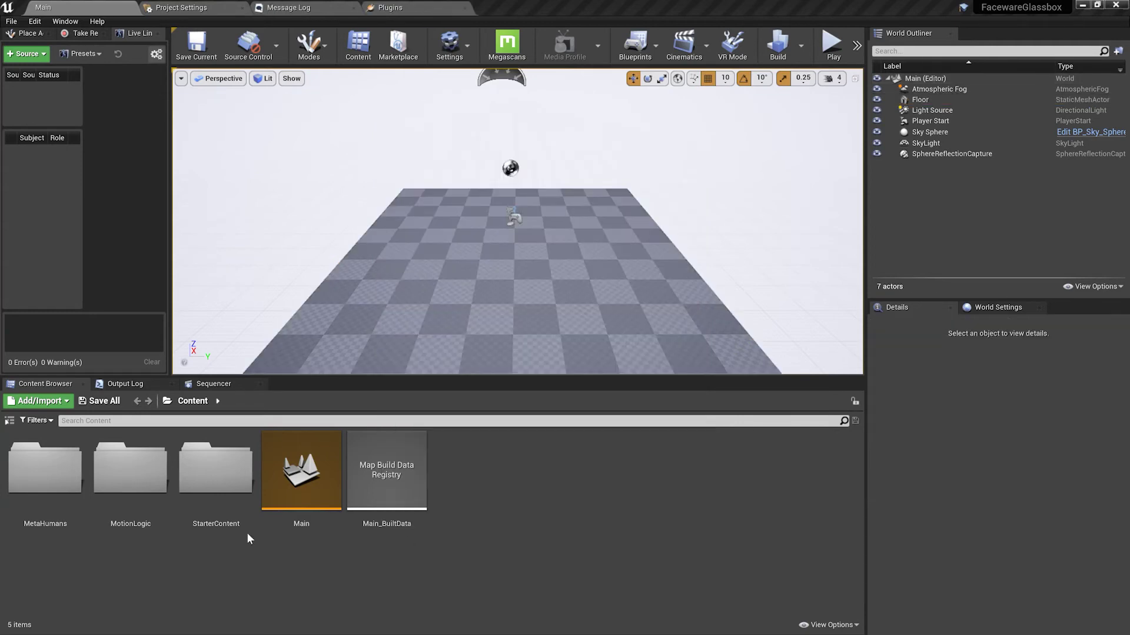
pyautogui.doubleClick(44, 474)
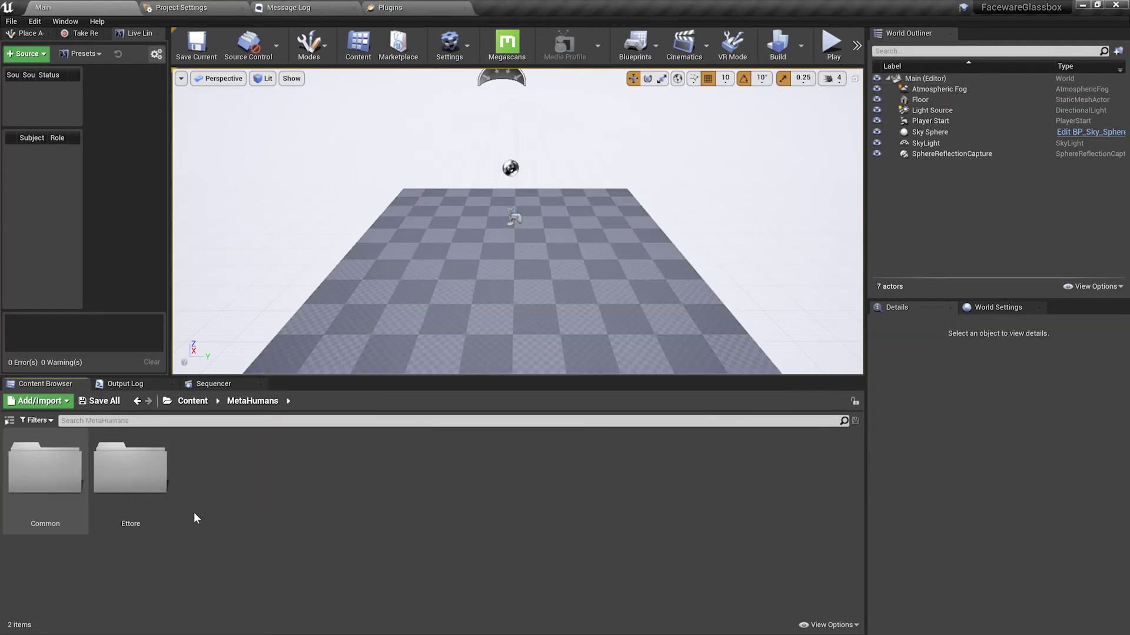
# Create a child blueprint of BP_Ettore named BP_Ettore_Child and open it for editing.
pyautogui.doubleClick(150, 490)
pyautogui.click(549, 482)
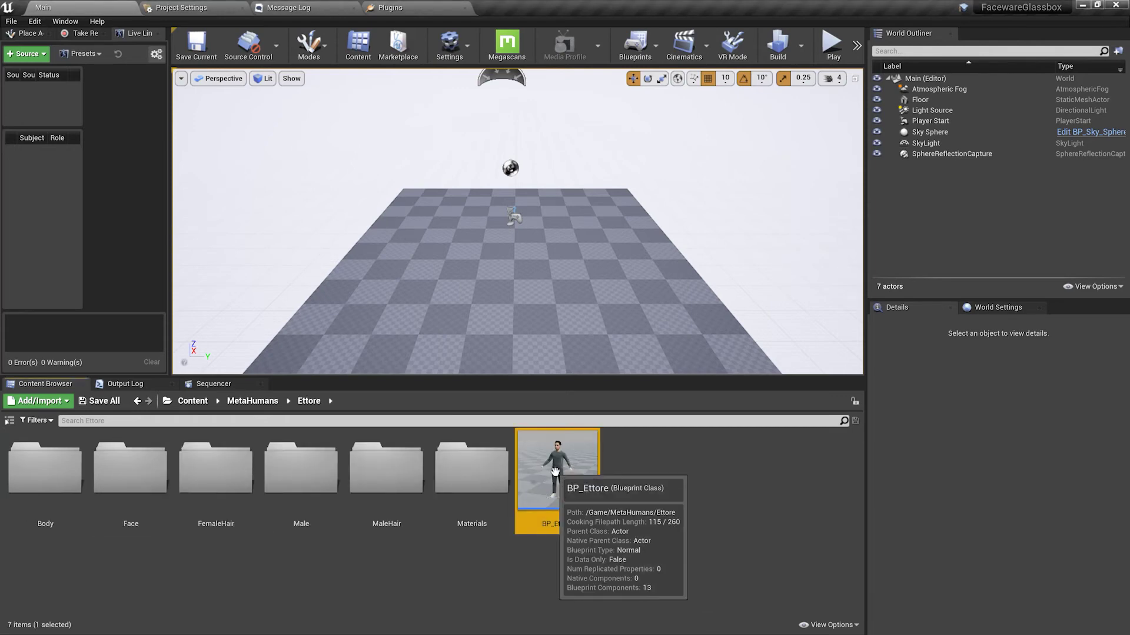
pyautogui.rightClick(556, 474)
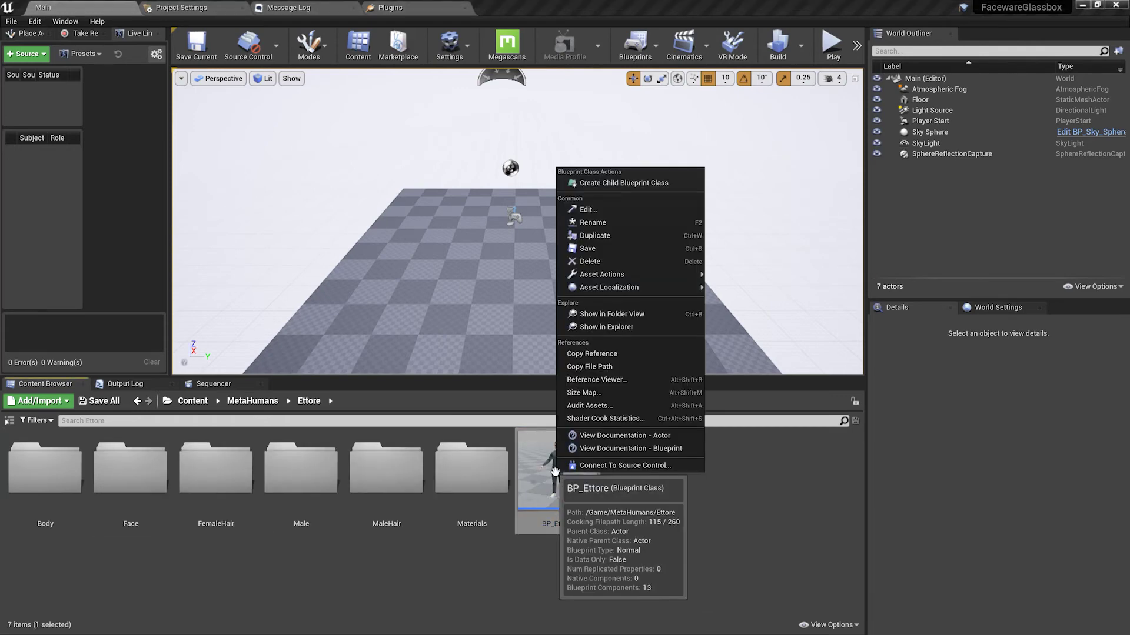
pyautogui.click(640, 182)
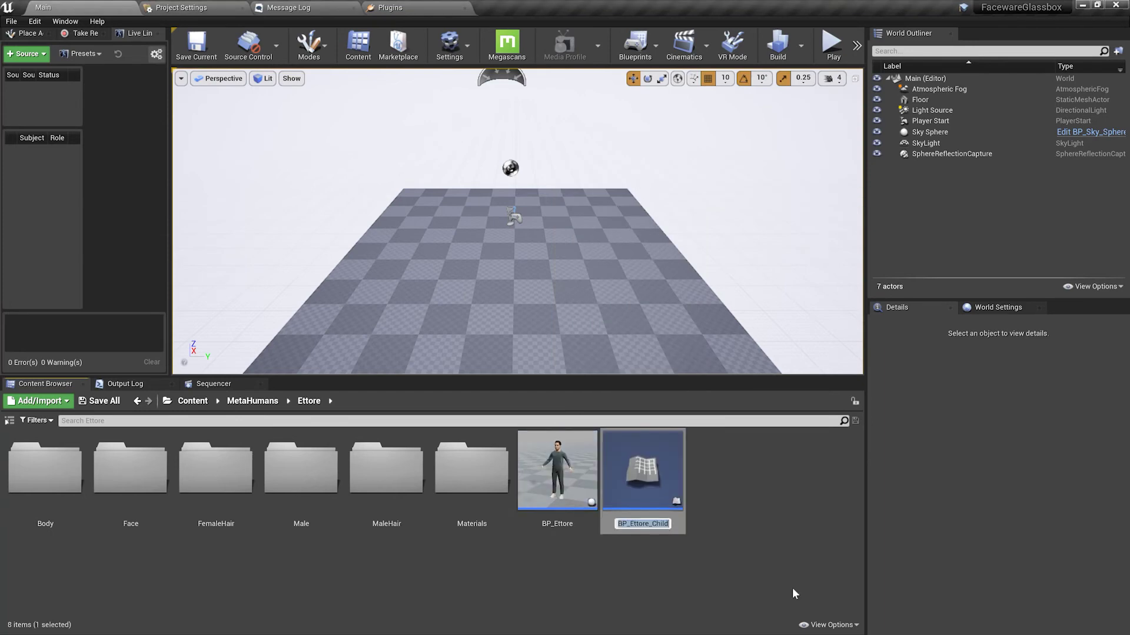
pyautogui.press('Return')
pyautogui.doubleClick(667, 461)
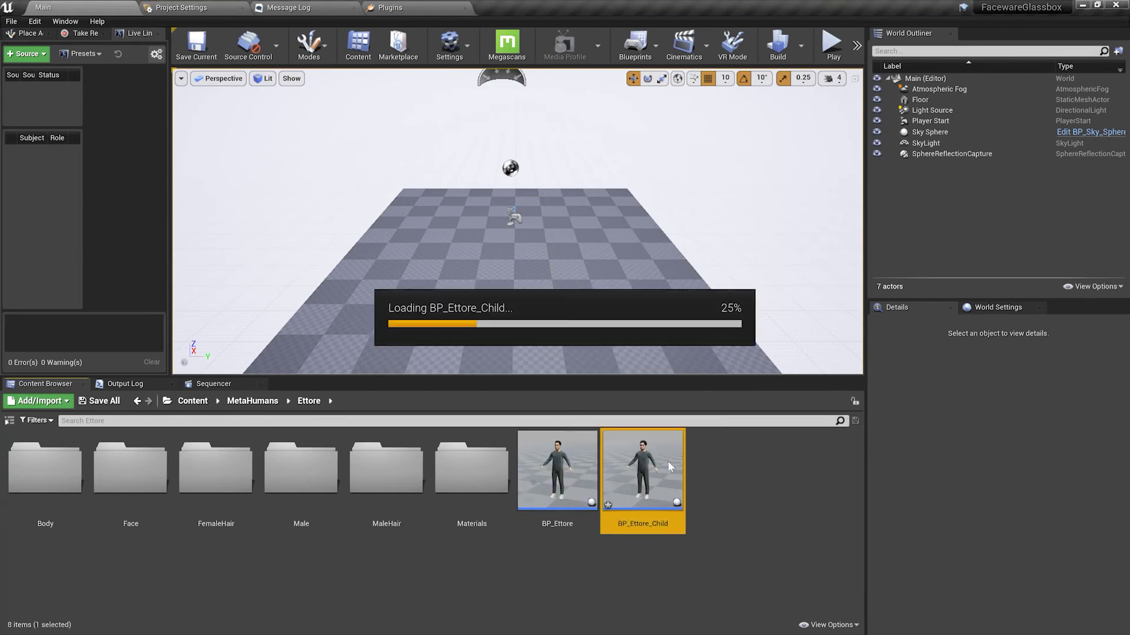
# Add a Faceware Live component to BP_Ettore_Child, compile, save, and place it in the level.
pyautogui.click(76, 52)
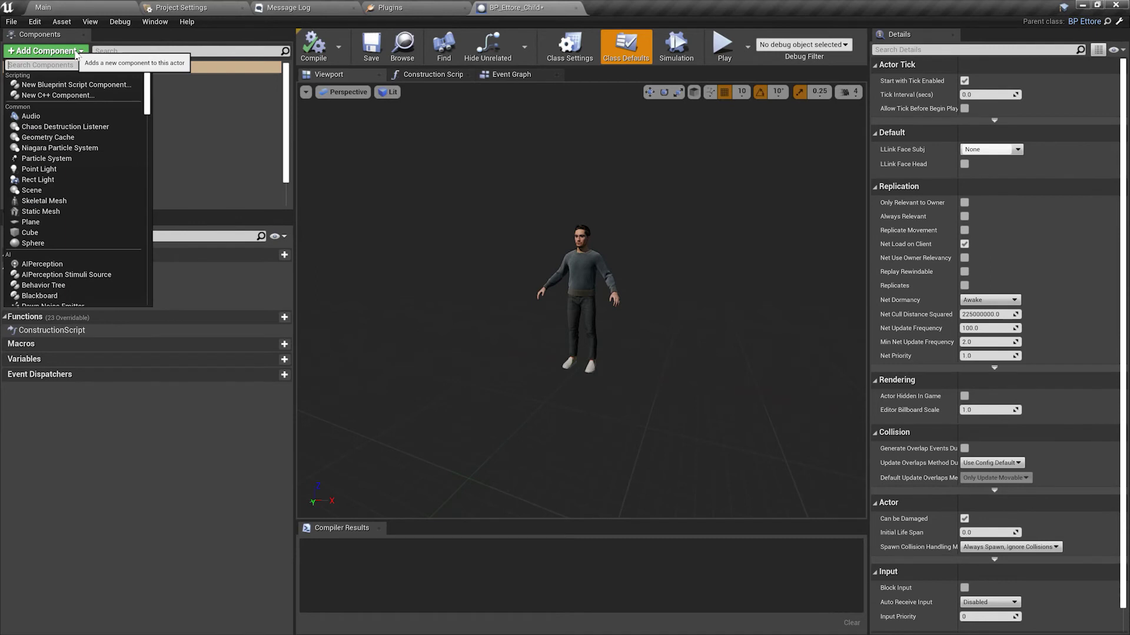
pyautogui.write('face')
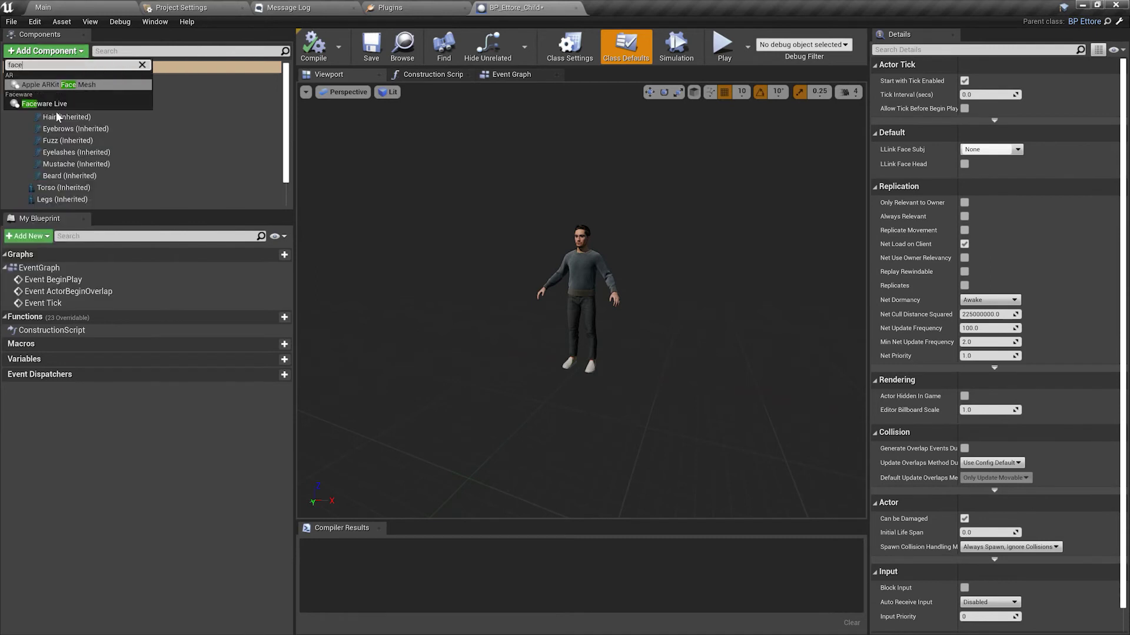
pyautogui.click(46, 103)
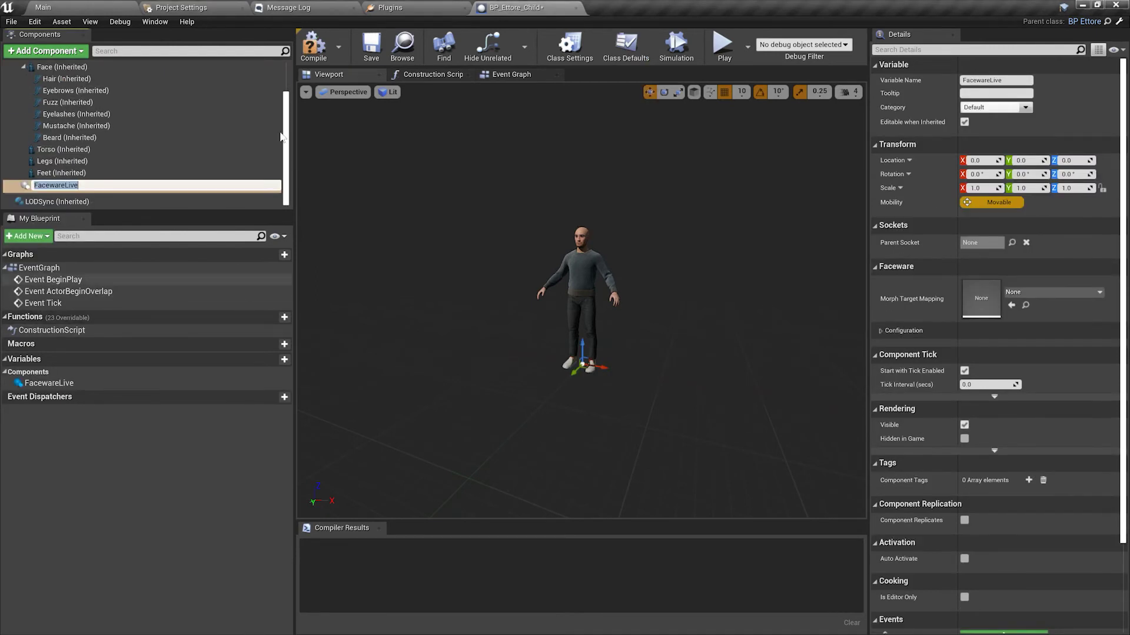
pyautogui.click(312, 46)
pyautogui.click(372, 47)
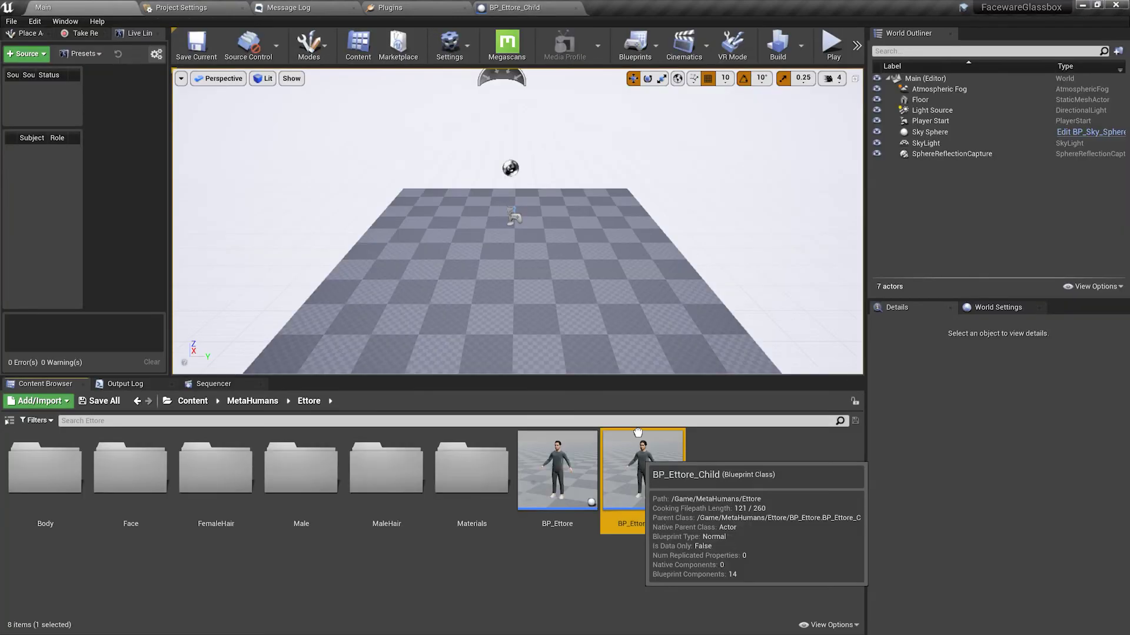
pyautogui.moveTo(643, 470); pyautogui.dragTo(512, 280)
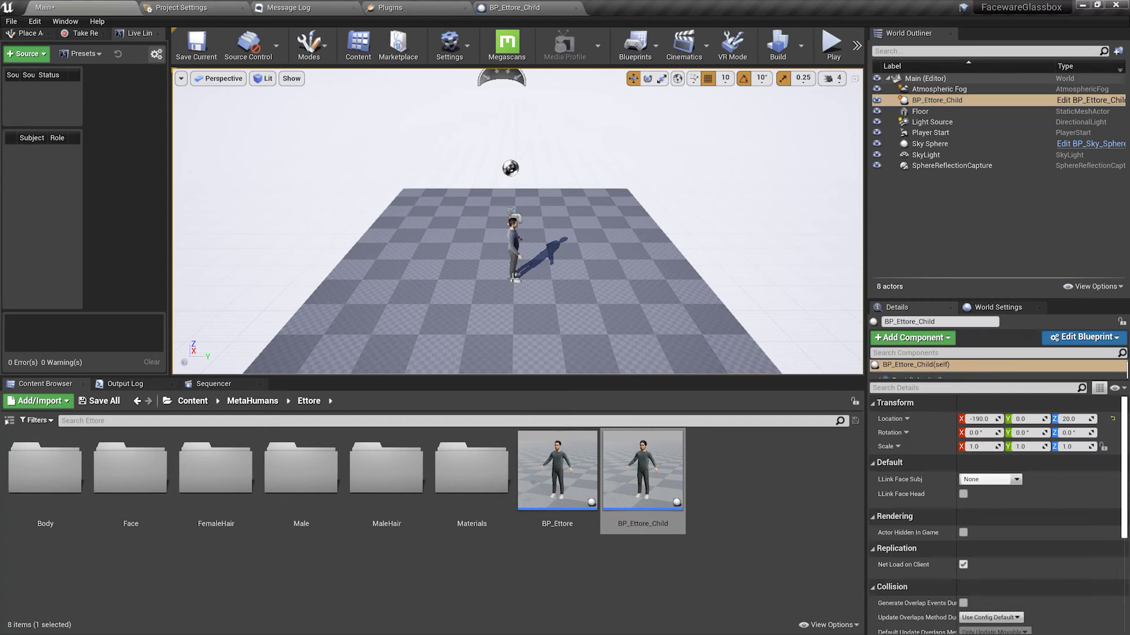
# Set BP_Ettore_Child's Body to Use Animation Blueprint with ABP_FW_Metahuman_Body.
pyautogui.press('e')
pyautogui.press('f')
pyautogui.moveTo(926, 407); pyautogui.dragTo(927, 462)
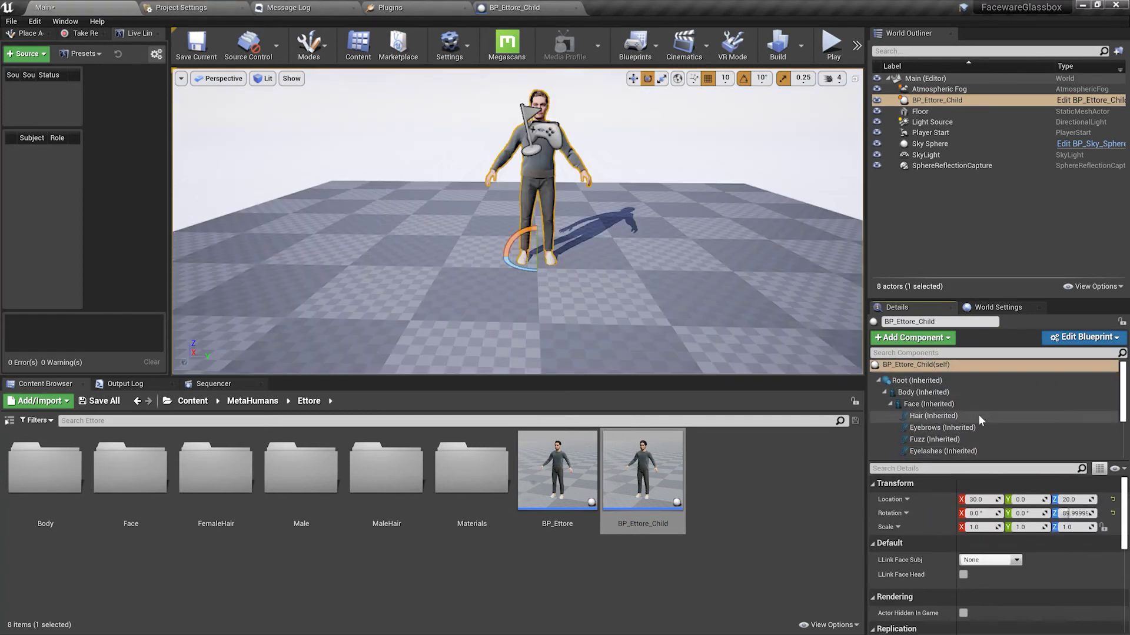
pyautogui.click(933, 394)
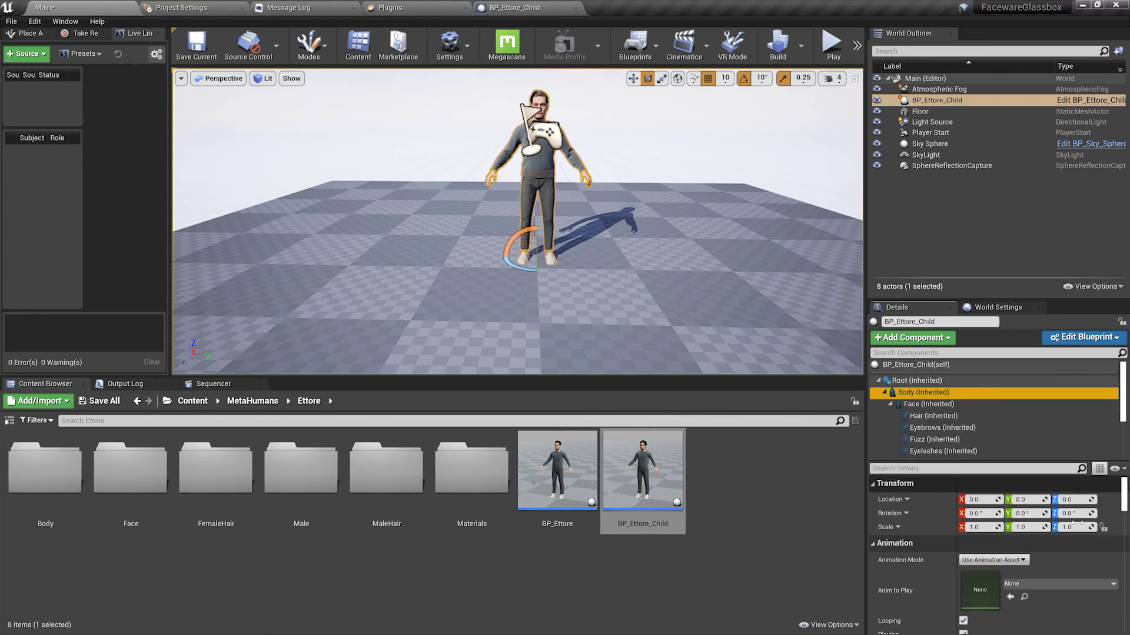
pyautogui.click(1020, 561)
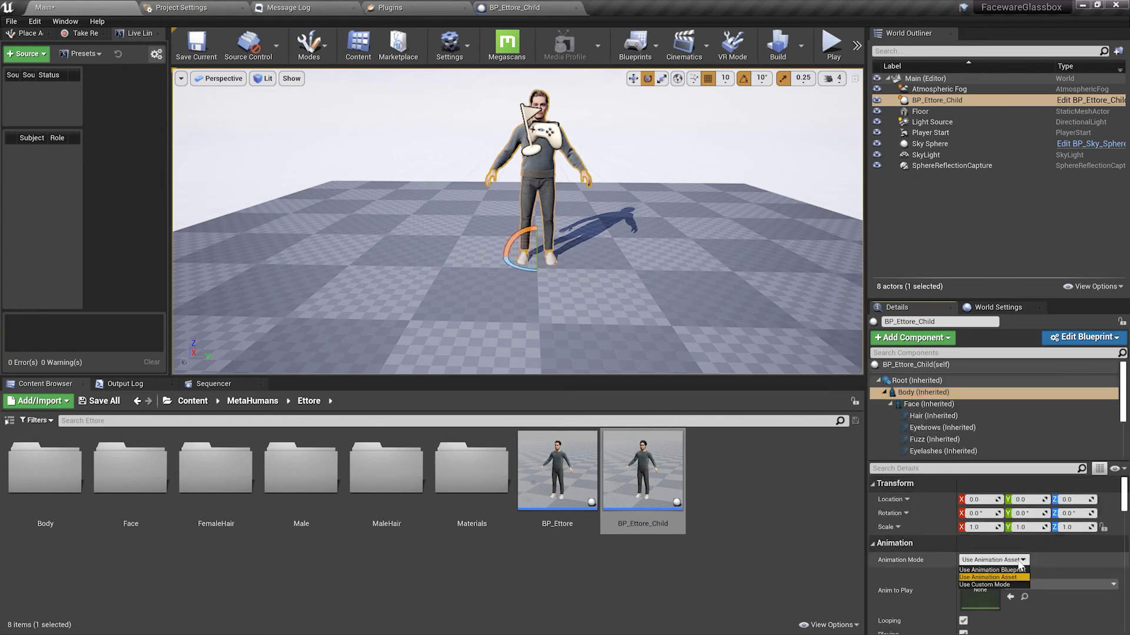
pyautogui.click(1008, 575)
pyautogui.click(1022, 577)
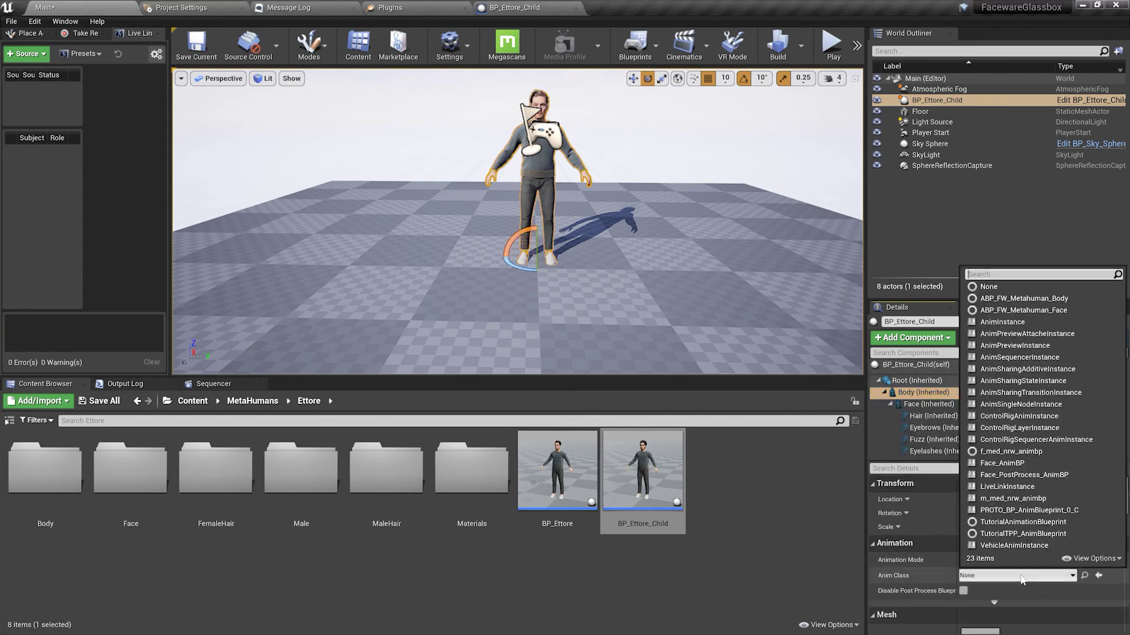
pyautogui.click(1039, 300)
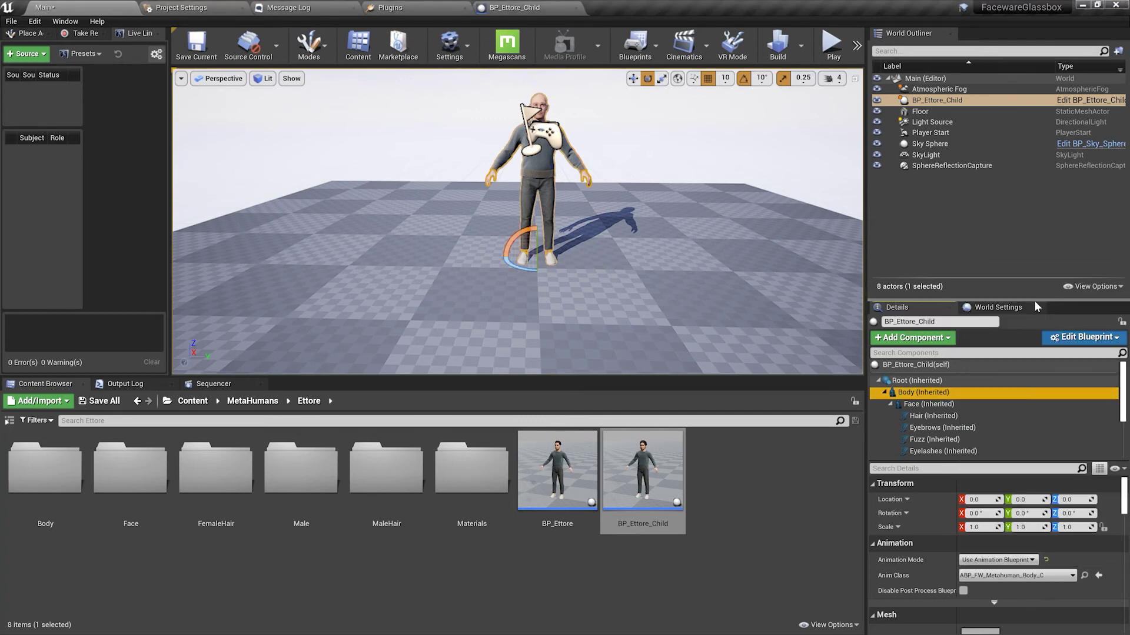
# Assign ABP_FW_Metahuman_Face as the Face component's animation class.
pyautogui.click(927, 404)
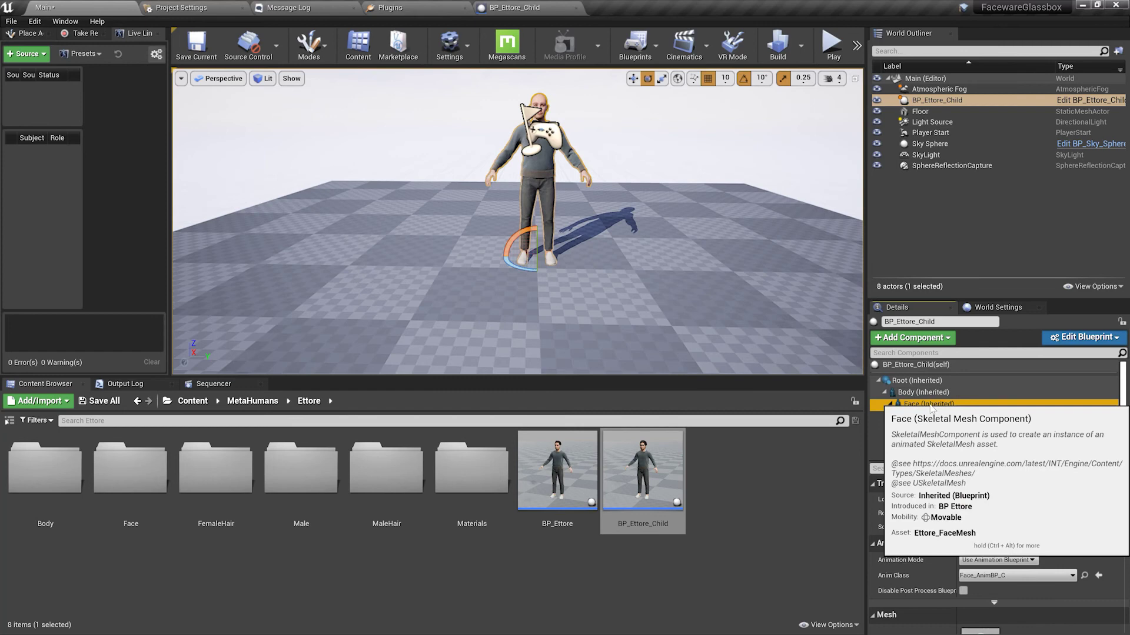
pyautogui.click(1031, 577)
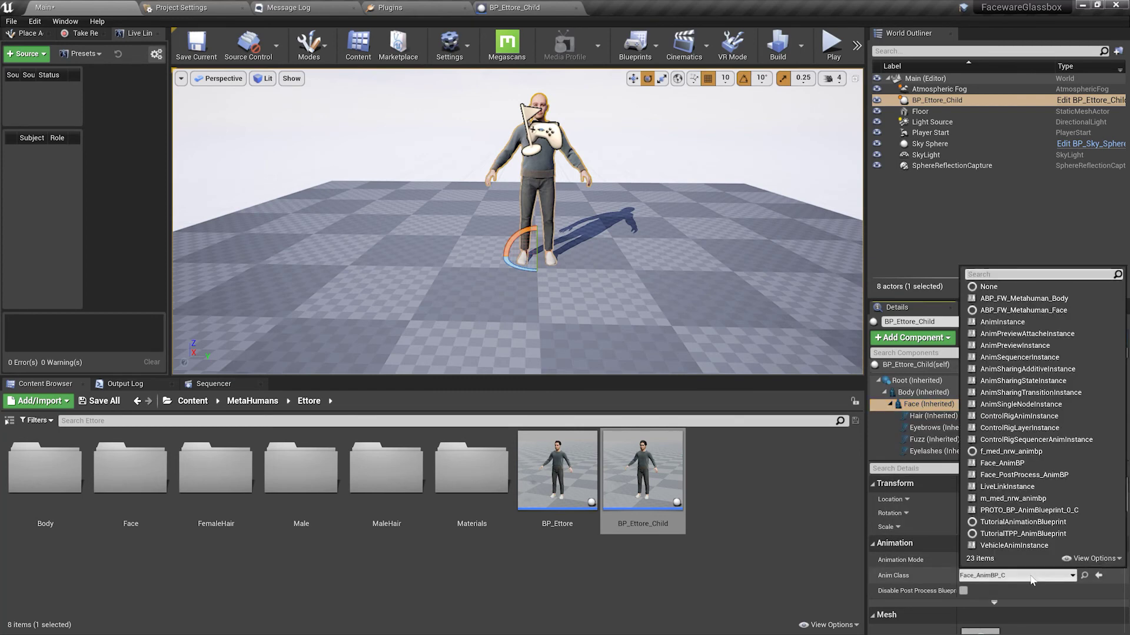
pyautogui.click(1034, 311)
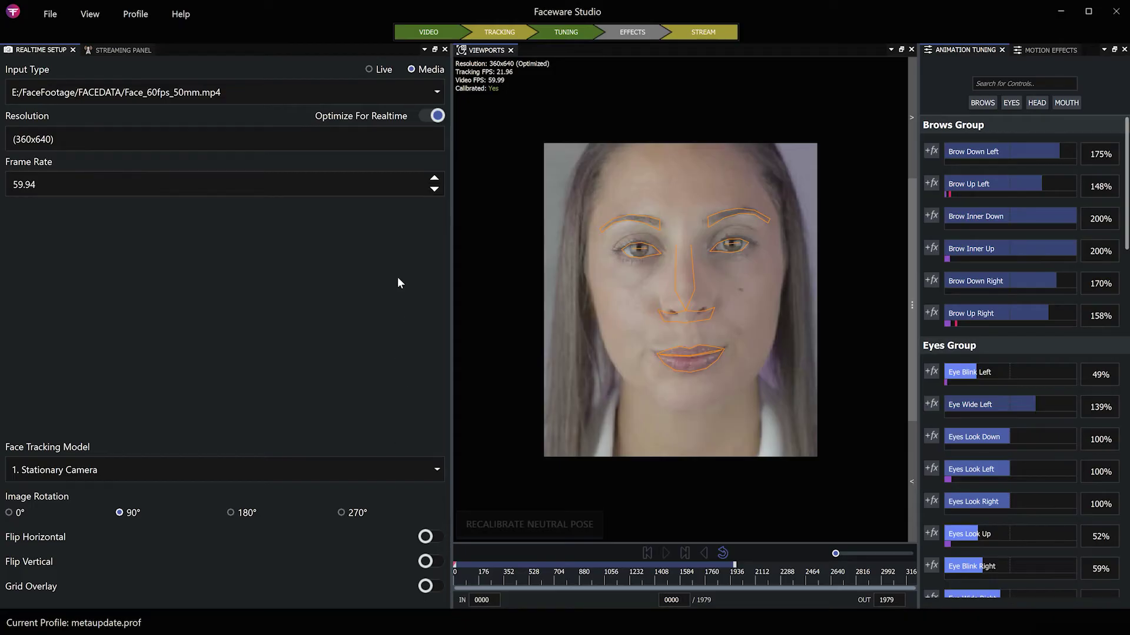
# In Faceware Studio, recalibrate the neutral pose, show streaming settings and play the face video.
pyautogui.click(266, 93)
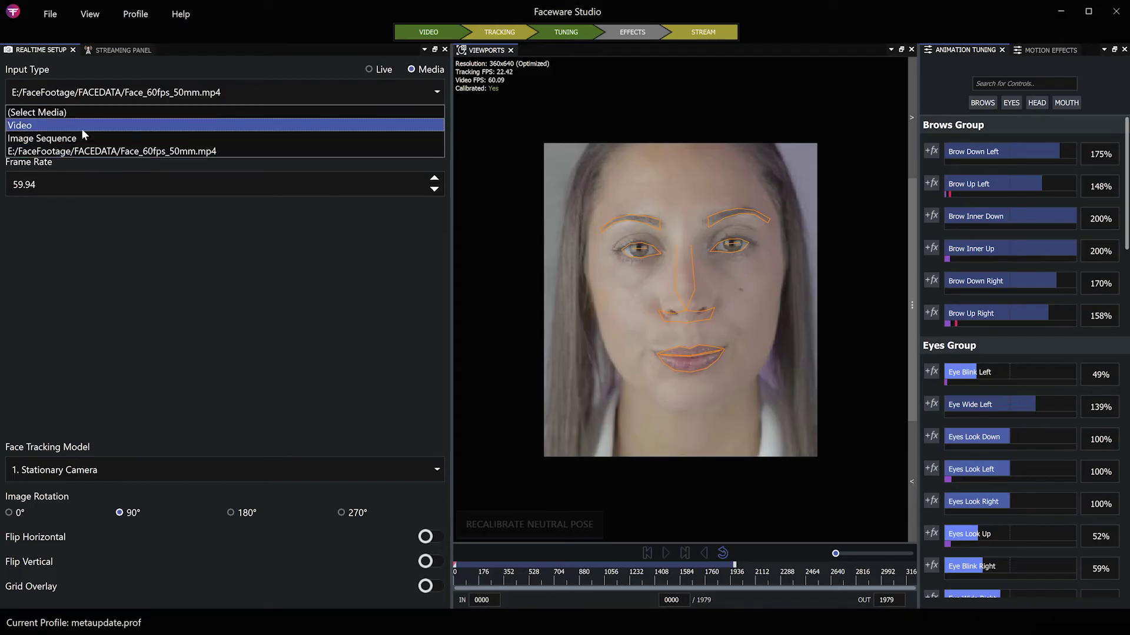
pyautogui.click(295, 65)
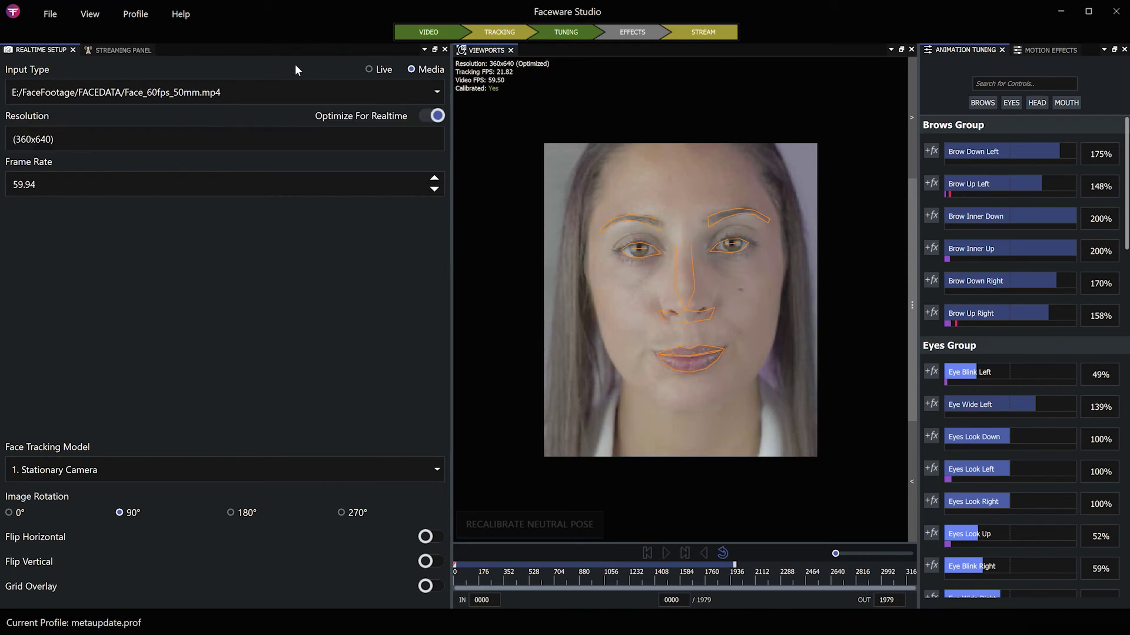
pyautogui.click(514, 529)
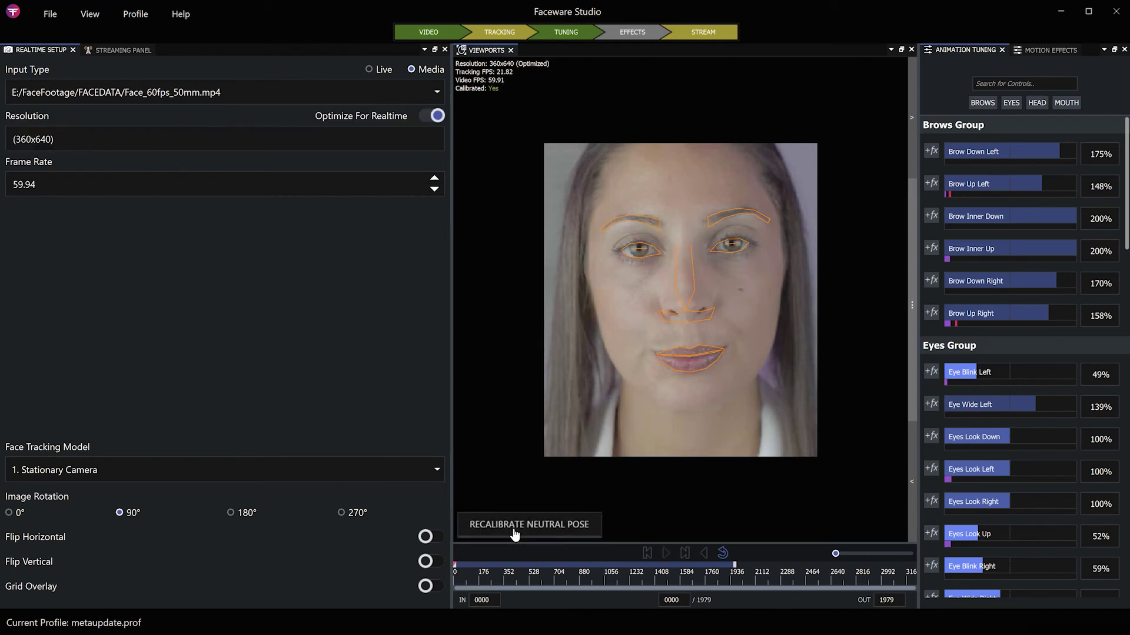
pyautogui.click(116, 51)
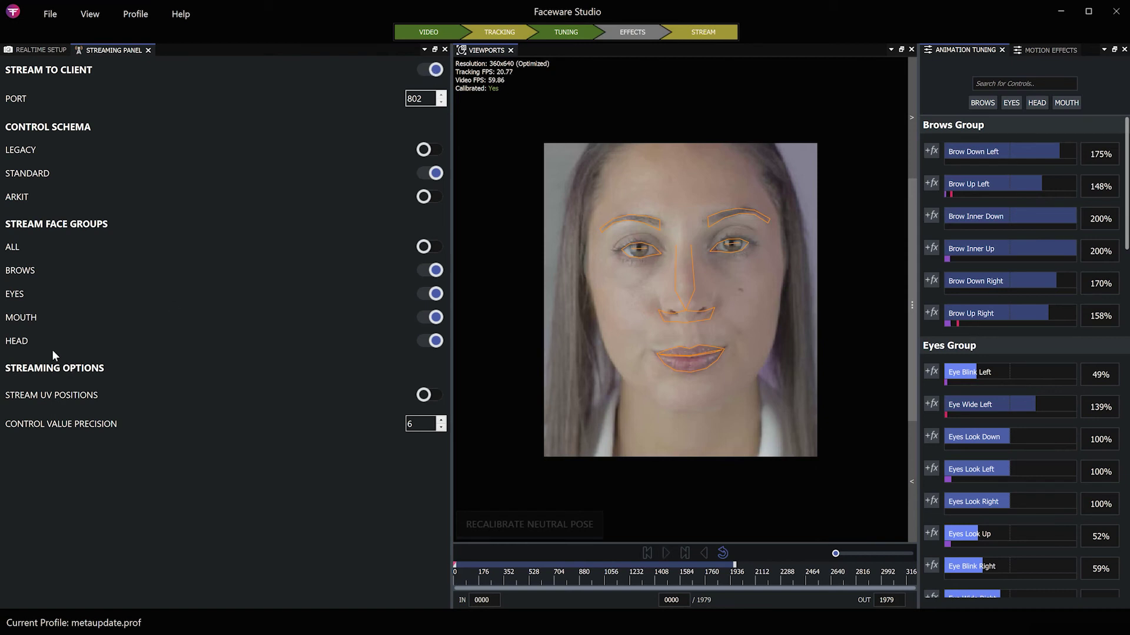
pyautogui.click(666, 554)
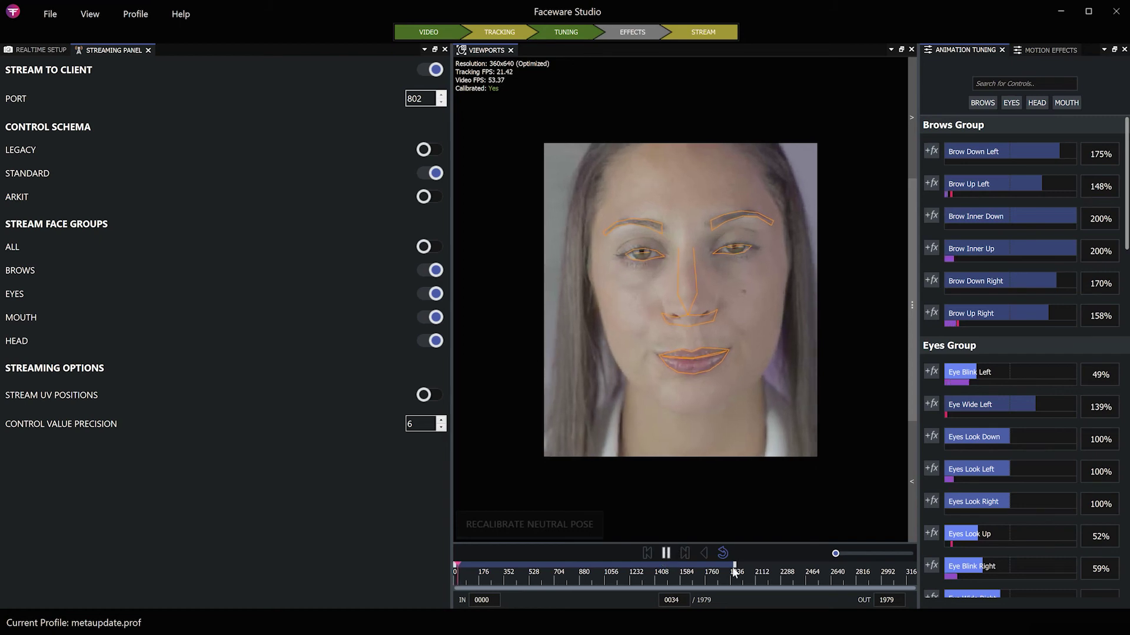
# Return to Unreal and run the level in Play-in-Editor.
pyautogui.click(1061, 12)
pyautogui.click(848, 45)
pyautogui.click(862, 70)
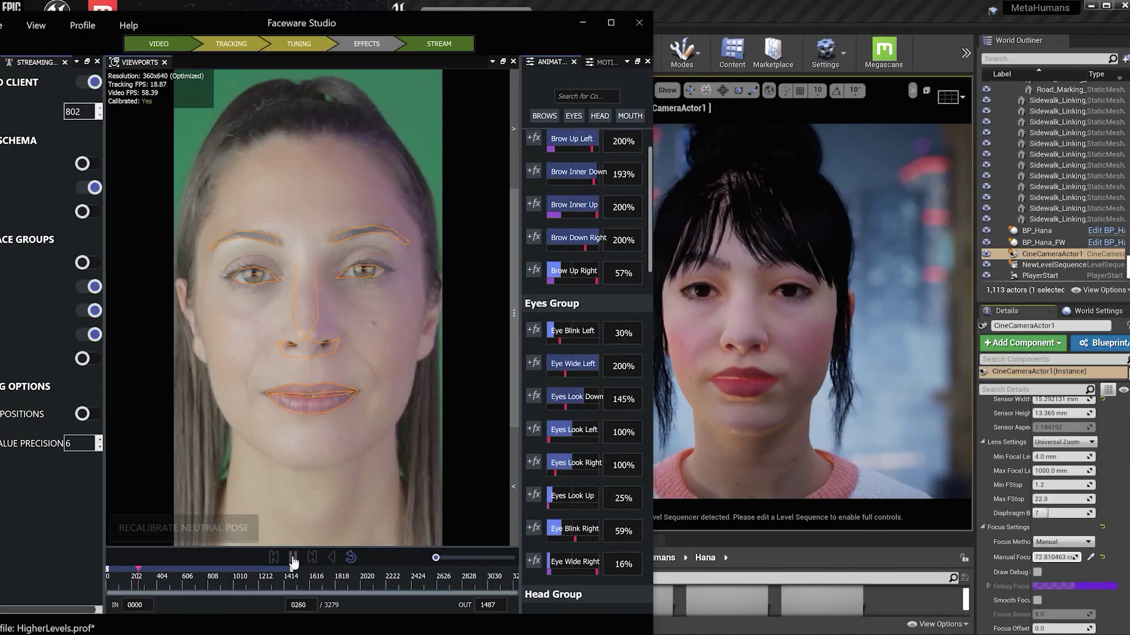
# Resume the face video, raise C_Base_Right_Mouth_Smile's time-0 key to 0.5 and ease its rise.
pyautogui.click(292, 558)
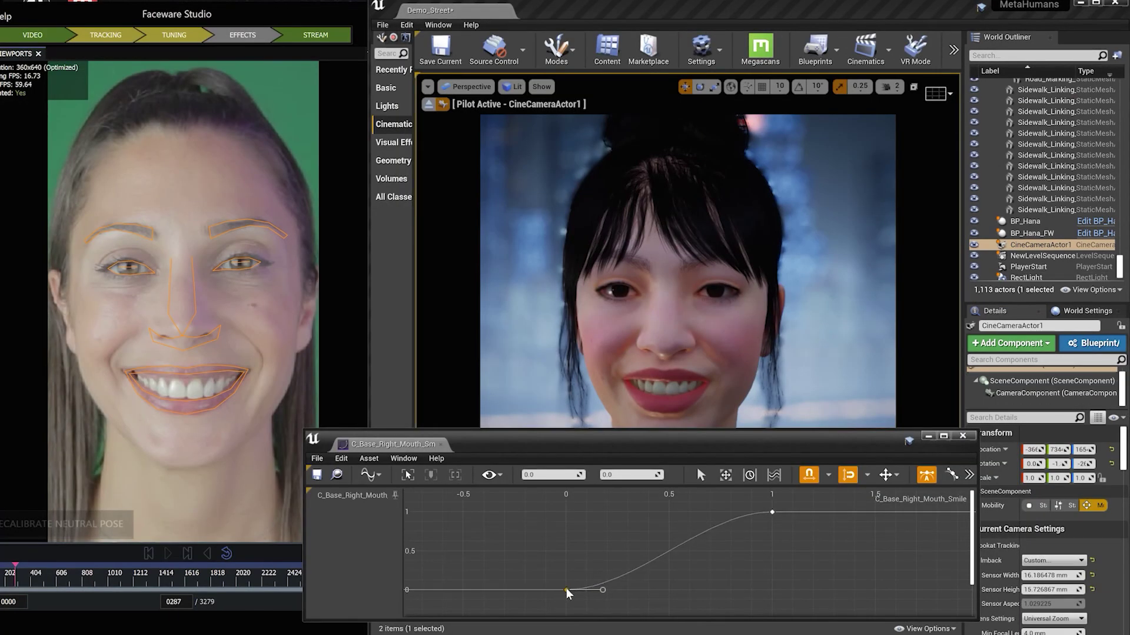
pyautogui.moveTo(568, 582)
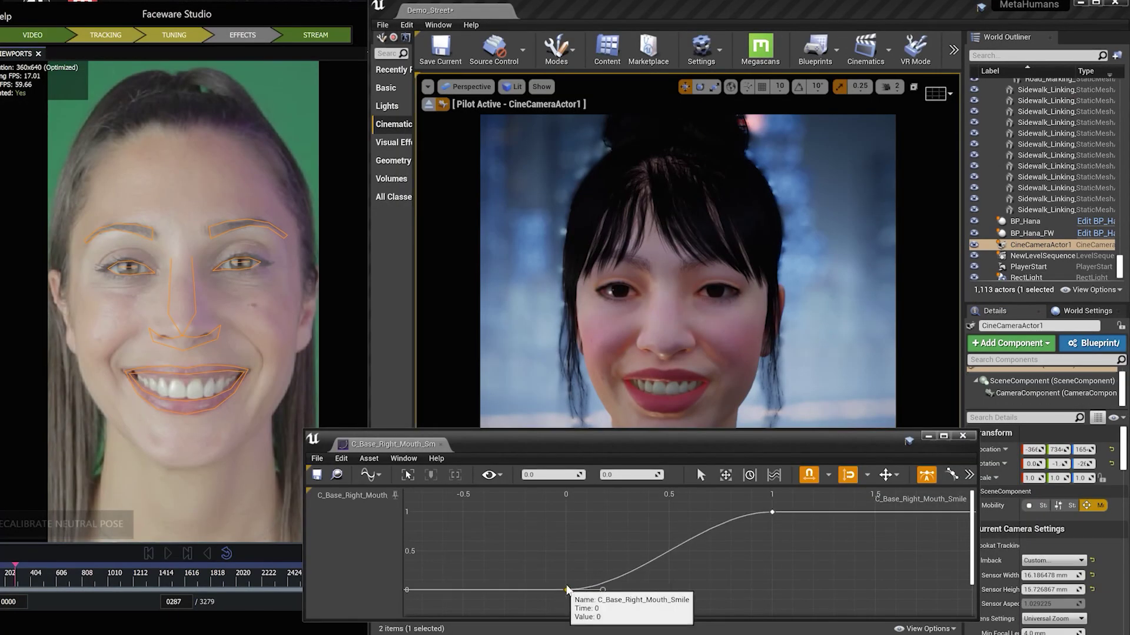
pyautogui.moveTo(567, 582); pyautogui.dragTo(744, 522)
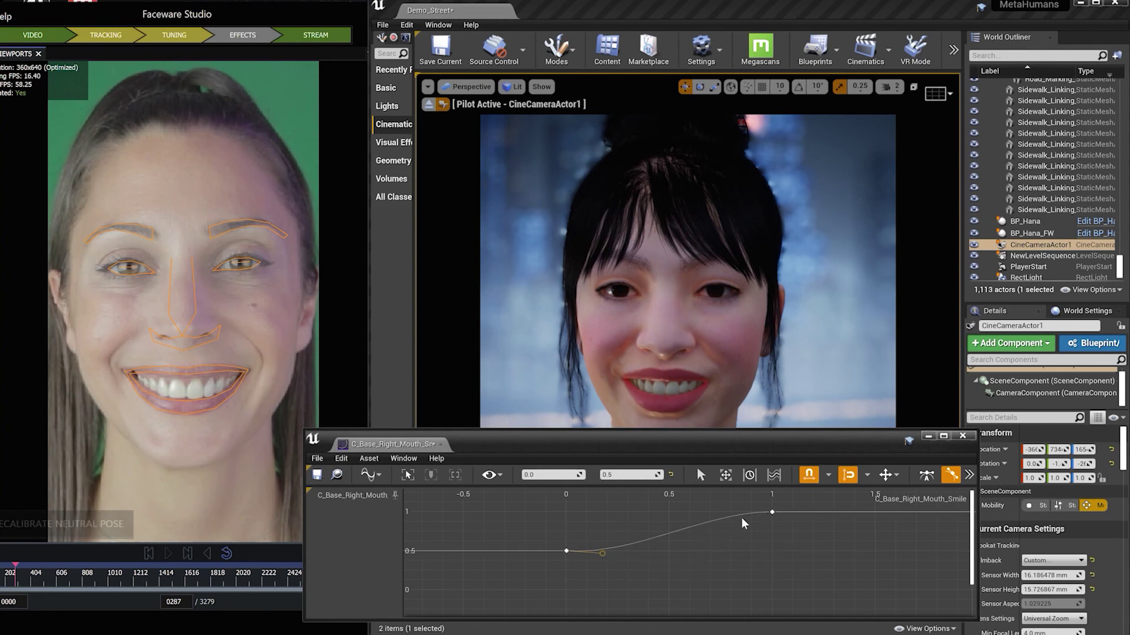
pyautogui.hotkey('ctrl', 'z')
pyautogui.moveTo(602, 553); pyautogui.dragTo(610, 536)
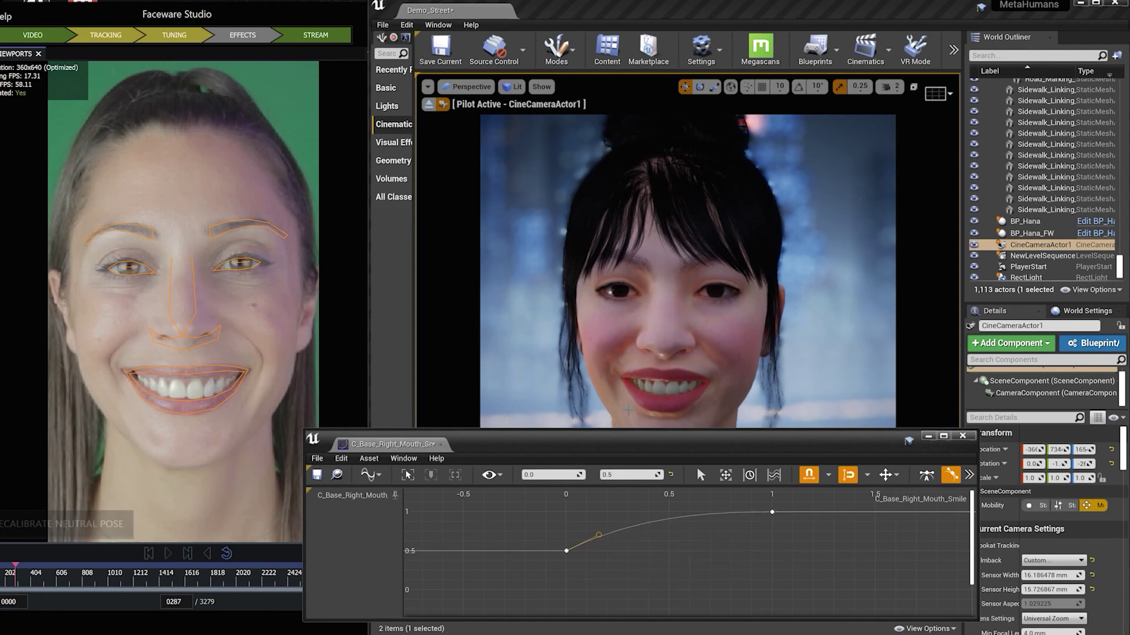